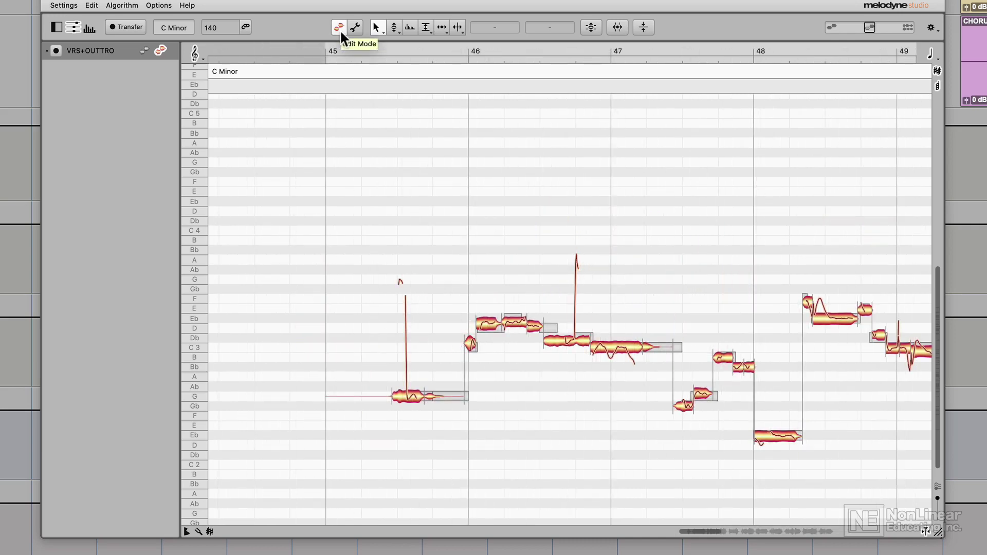
Play from bar 45, then zoom pitch and time until bars 45–47 fill the editor
scroll(502, 266, right, 3)
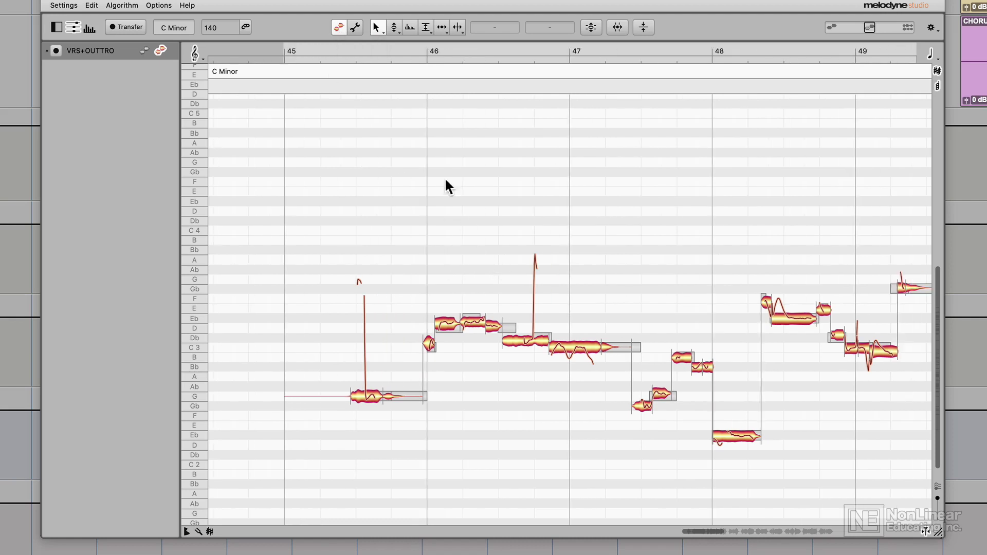
double_click(332, 46)
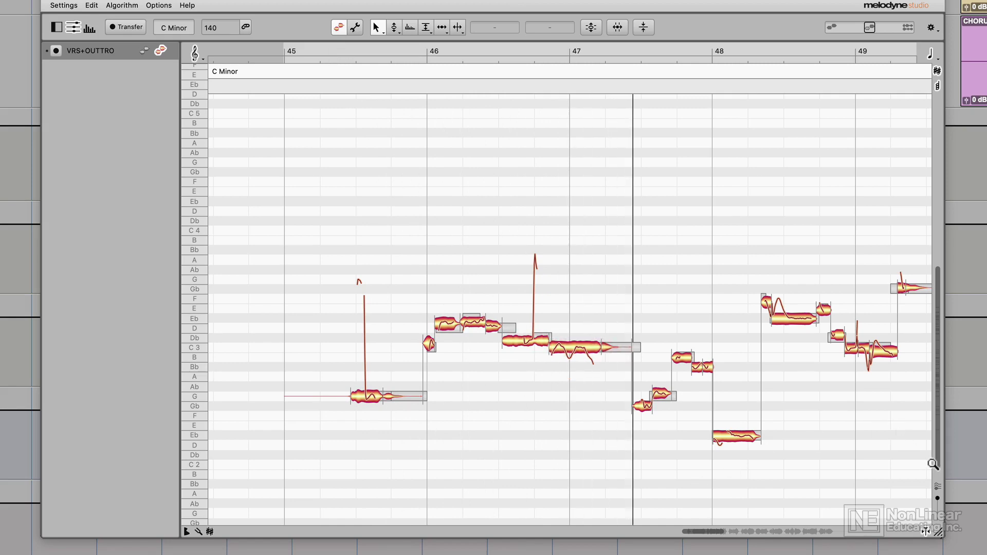
drag(938, 467, 943, 397)
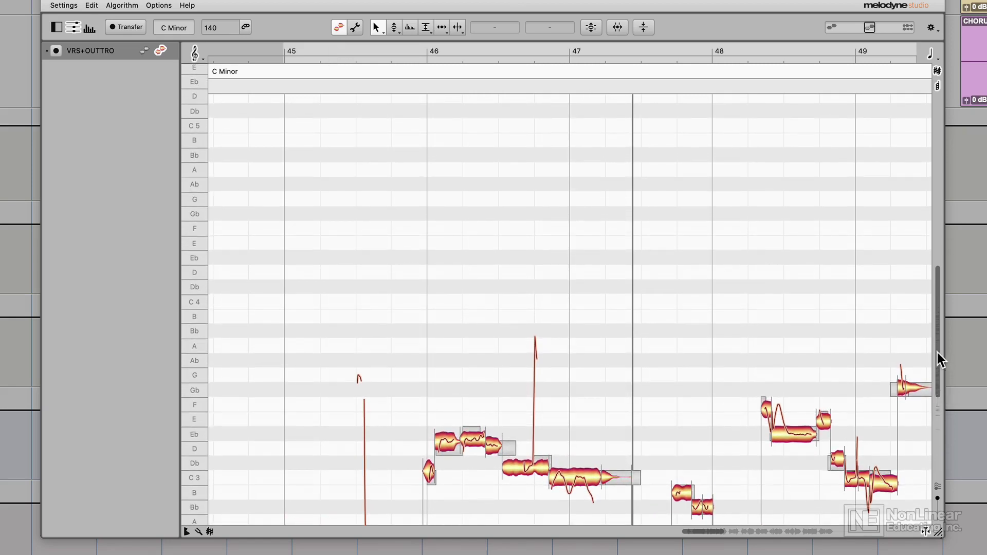
scroll(930, 402, down, 5)
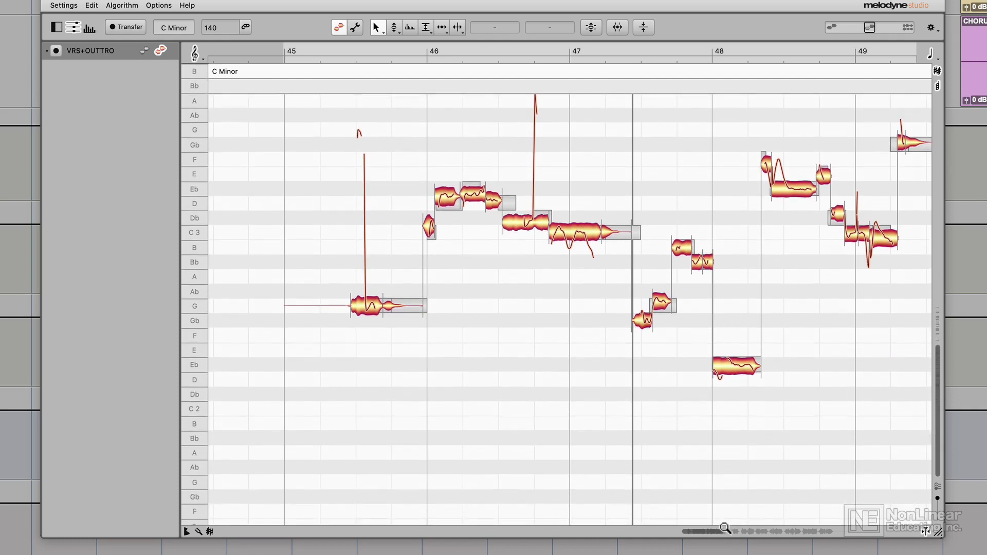
drag(725, 528, 703, 532)
scroll(595, 450, right, 4)
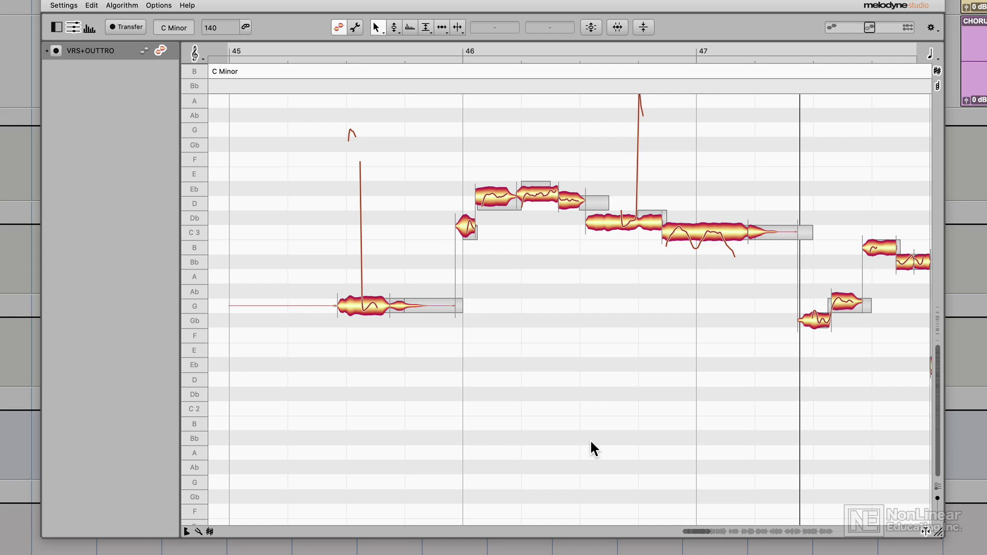
Snap the four notes around bar 46 to C3, D3, Eb3 and D3, then replay
double_click(462, 229)
double_click(493, 205)
double_click(532, 195)
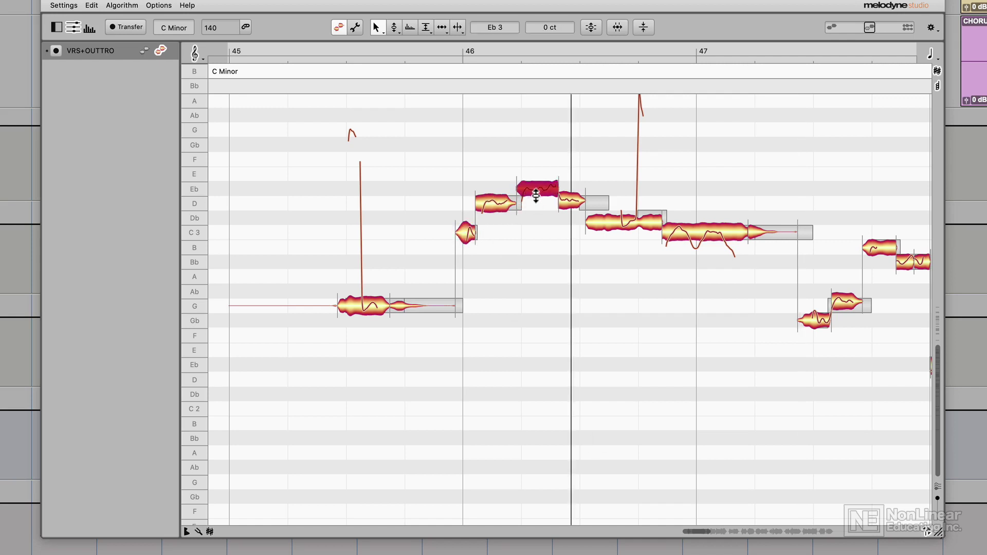
double_click(572, 204)
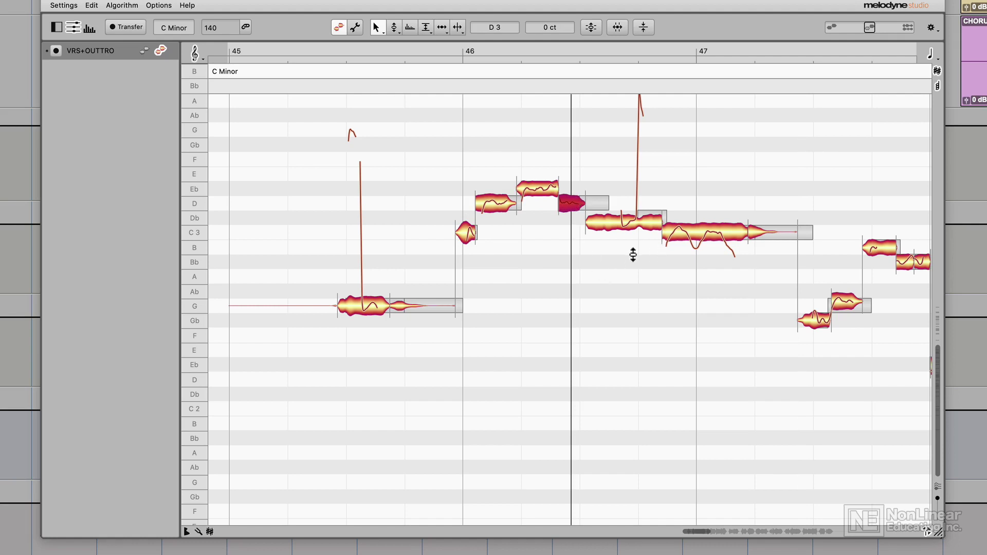
scroll(633, 255, right, 2)
click(295, 45)
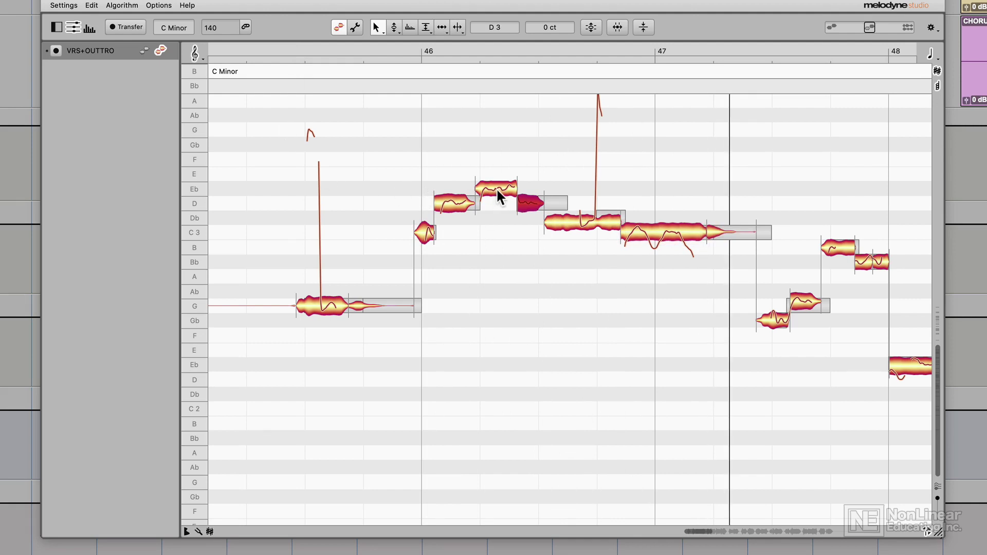
Move the Eb note down to D3 and the first D note up to Eb3, auditioning each change
drag(498, 194, 502, 206)
click(296, 44)
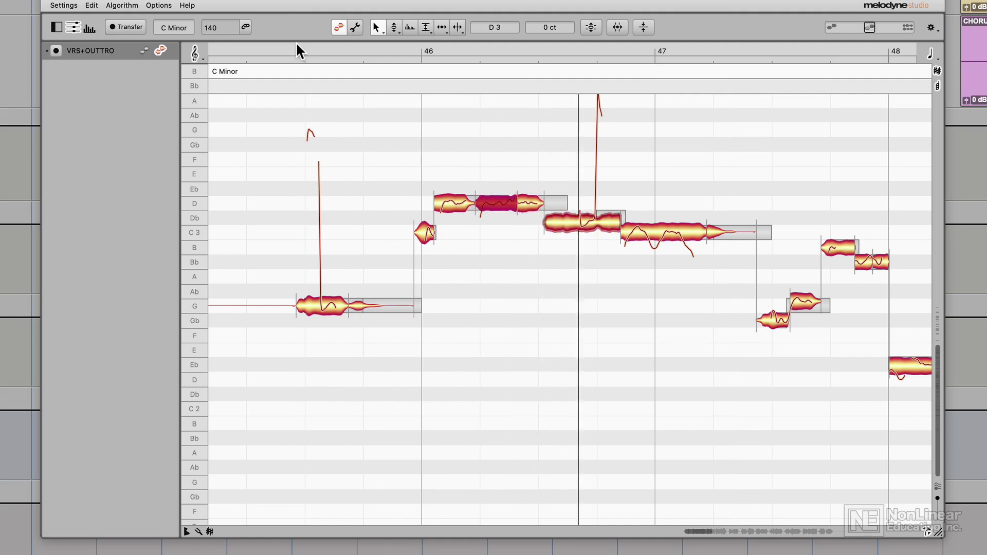
drag(452, 204, 456, 192)
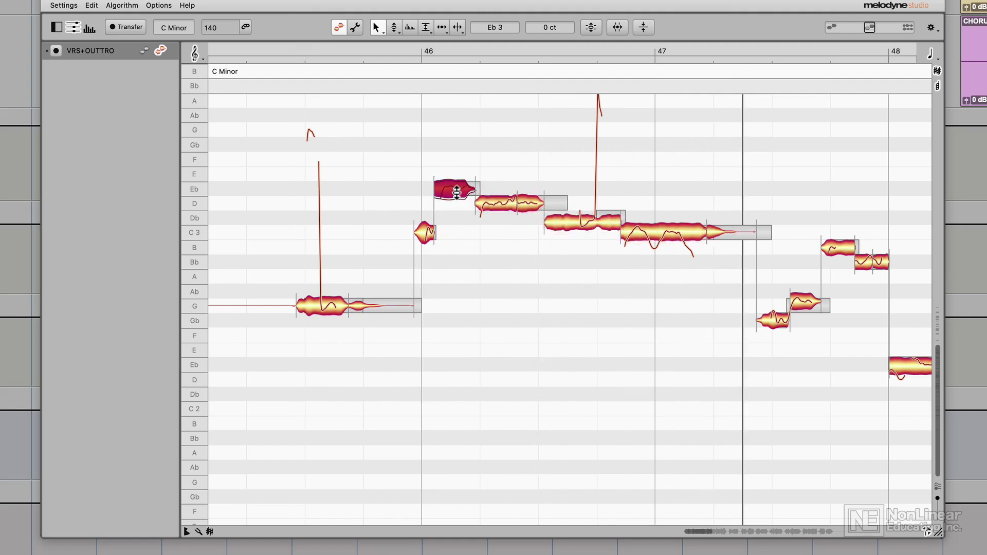
click(291, 47)
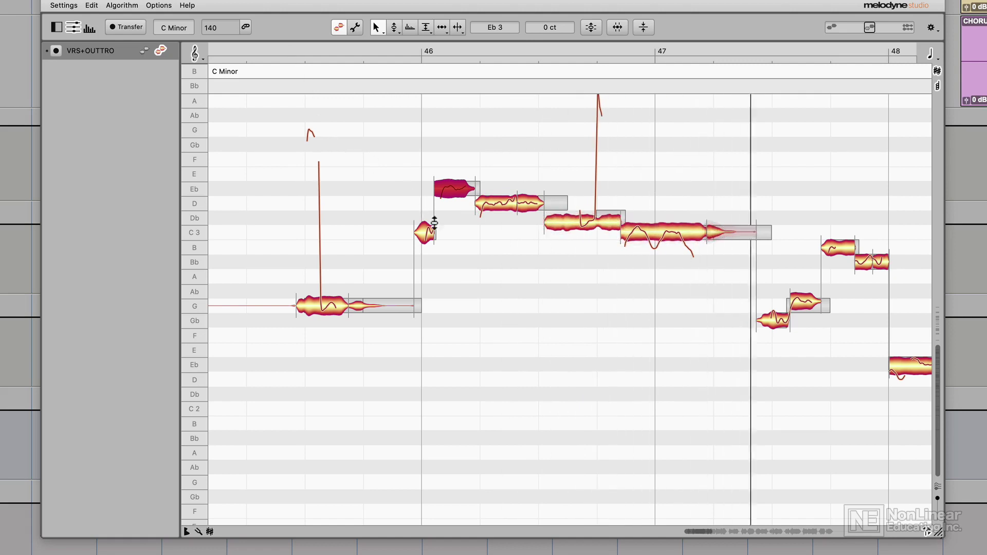
click(459, 205)
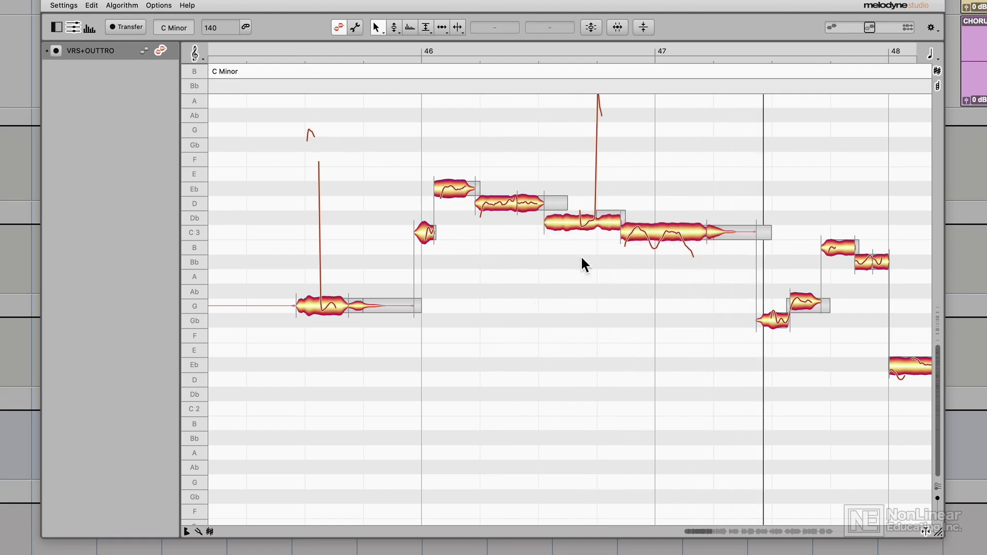
click(652, 236)
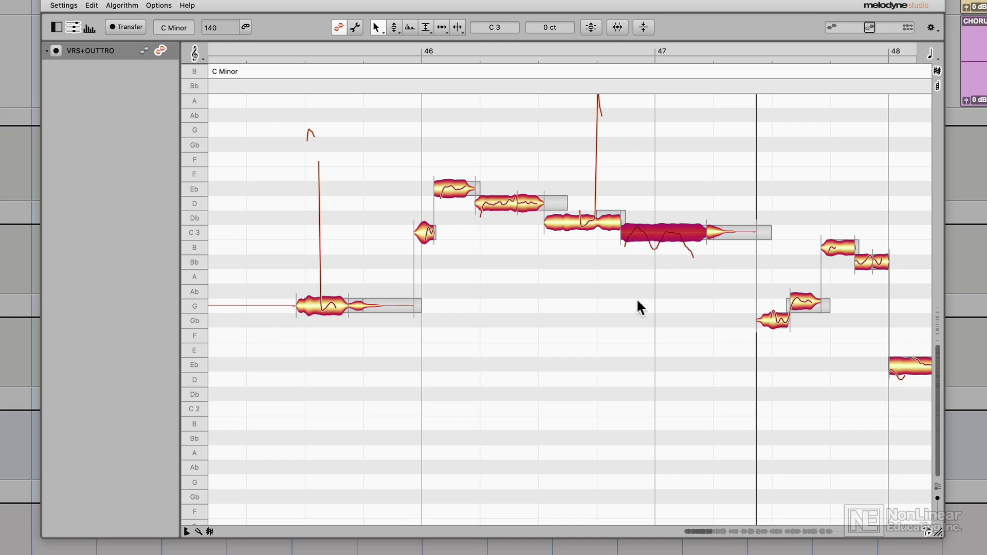
Reduce the long C3 note's pitch modulation to about 28% and play it back
click(398, 27)
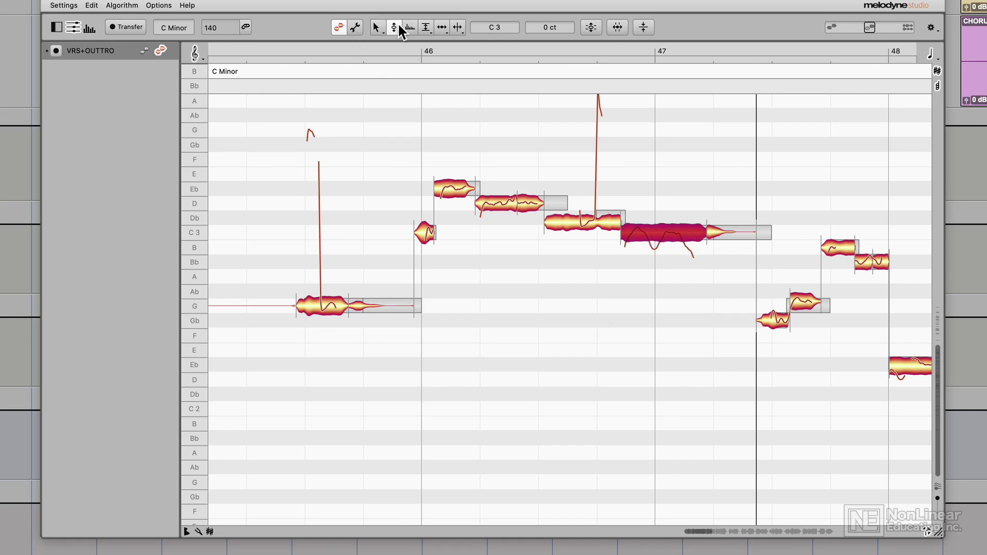
click(400, 30)
click(395, 51)
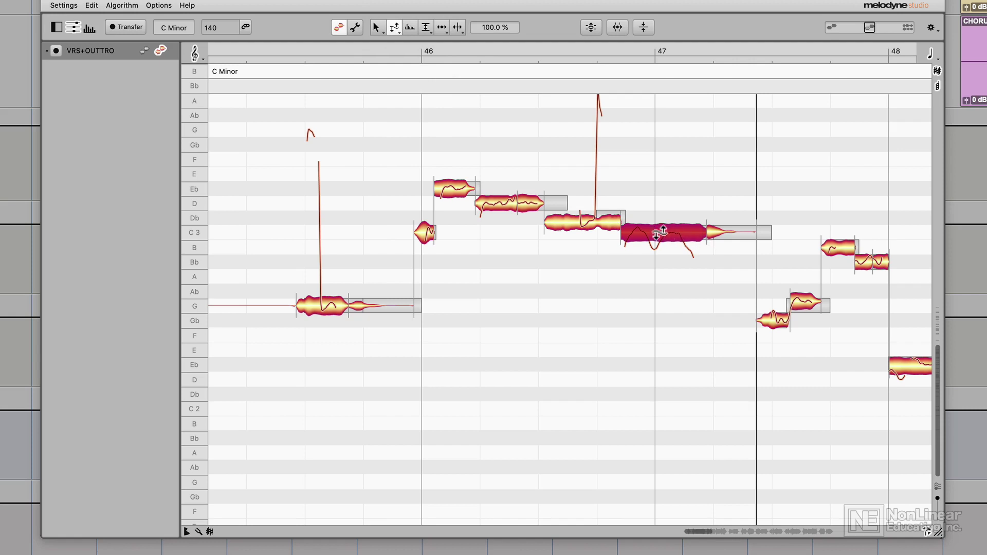
drag(658, 233, 649, 283)
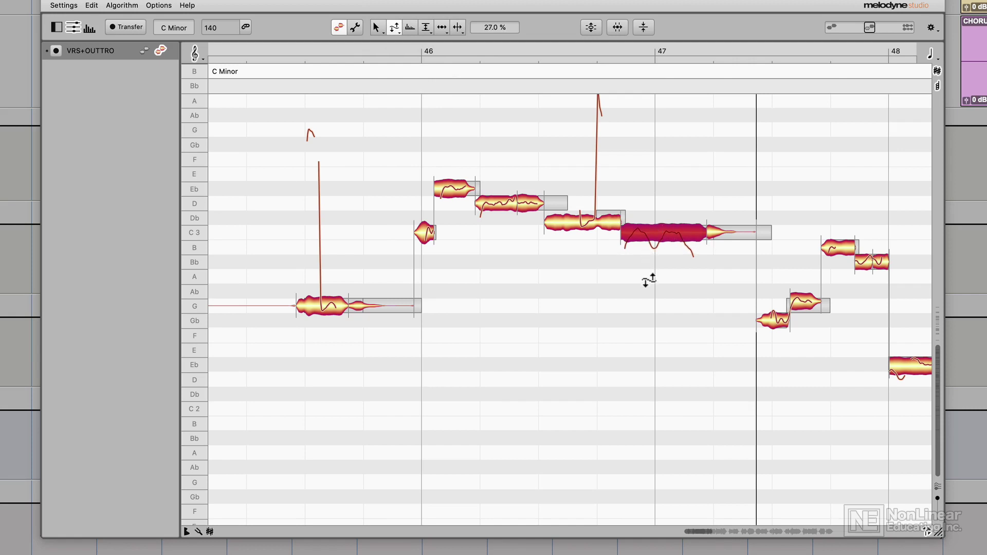
key(space)
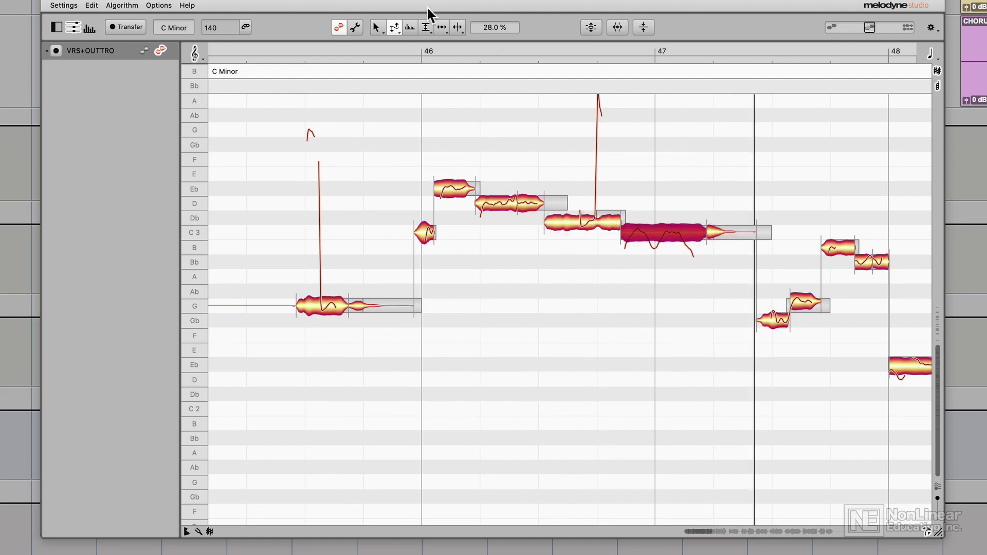
Fine-tune the bar 46 Eb note to -23 cents and the C3 note to +27 cents
click(378, 26)
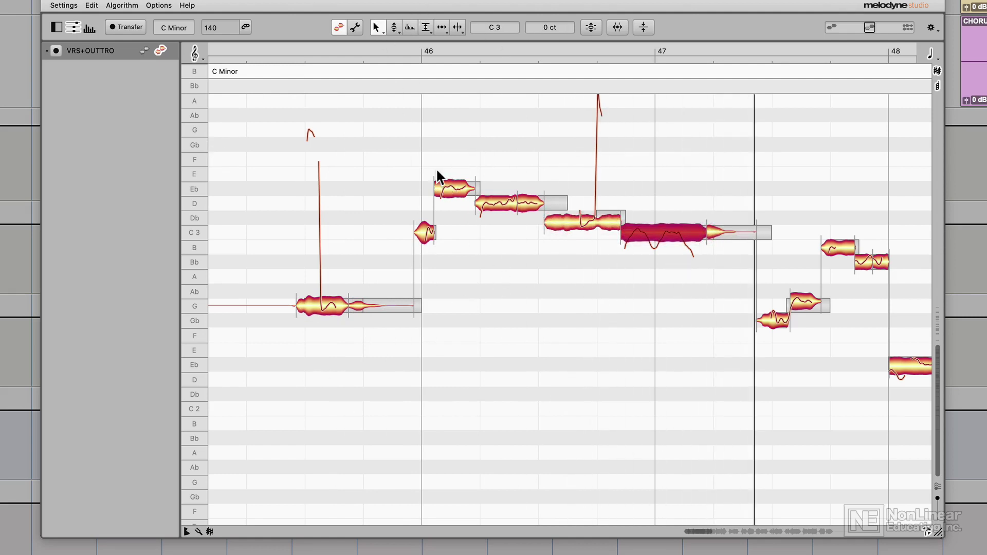
click(455, 197)
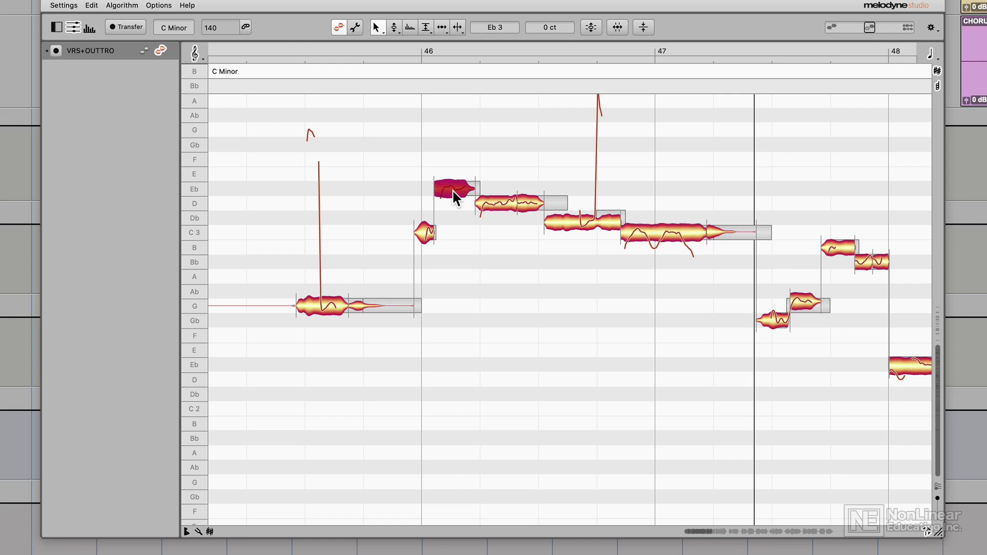
drag(454, 191, 457, 194)
click(351, 93)
key(space)
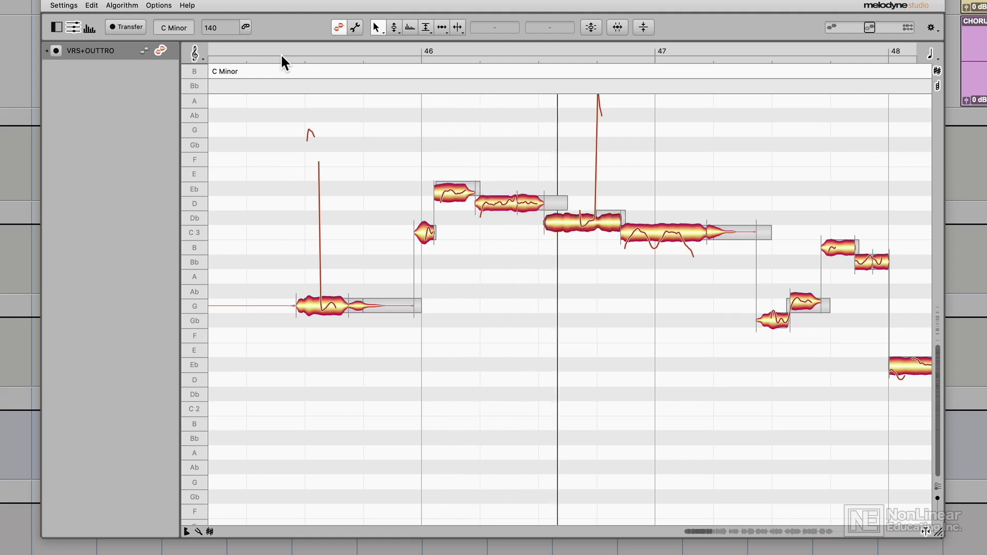
key(space)
drag(535, 224, 537, 230)
Scroll through bars 47–49, select the C3 note after bar 49 and replay from bar 48
click(349, 126)
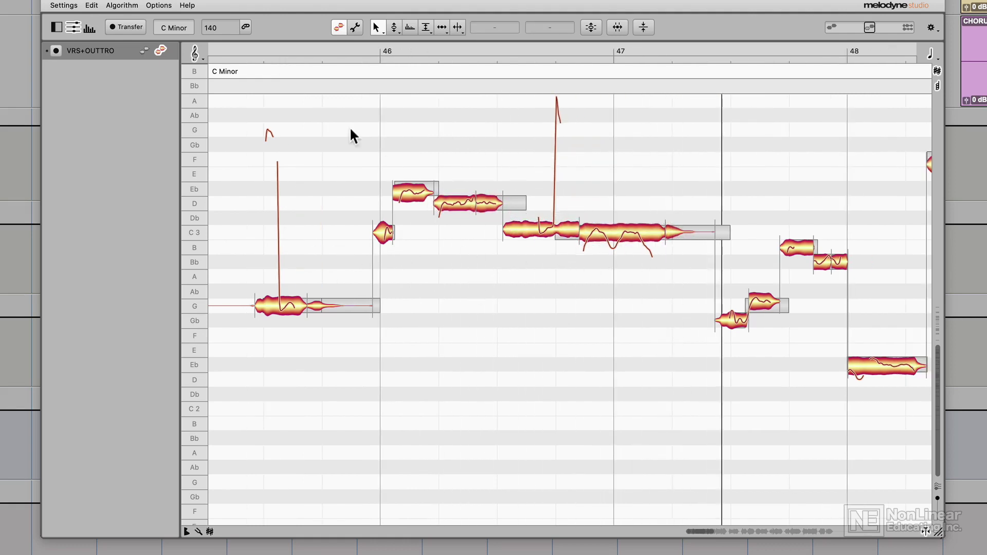
click(240, 44)
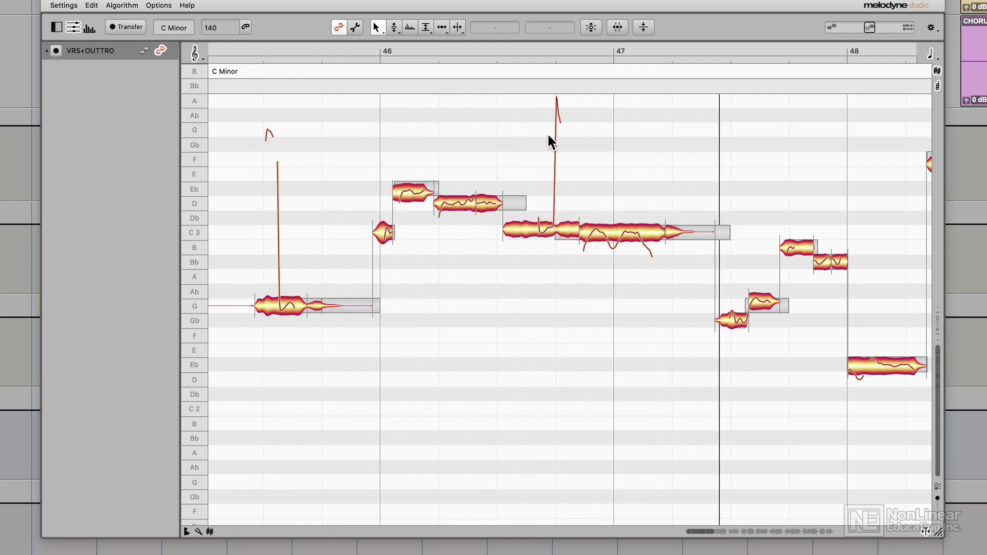
scroll(519, 138, right, 5)
scroll(517, 142, right, 1)
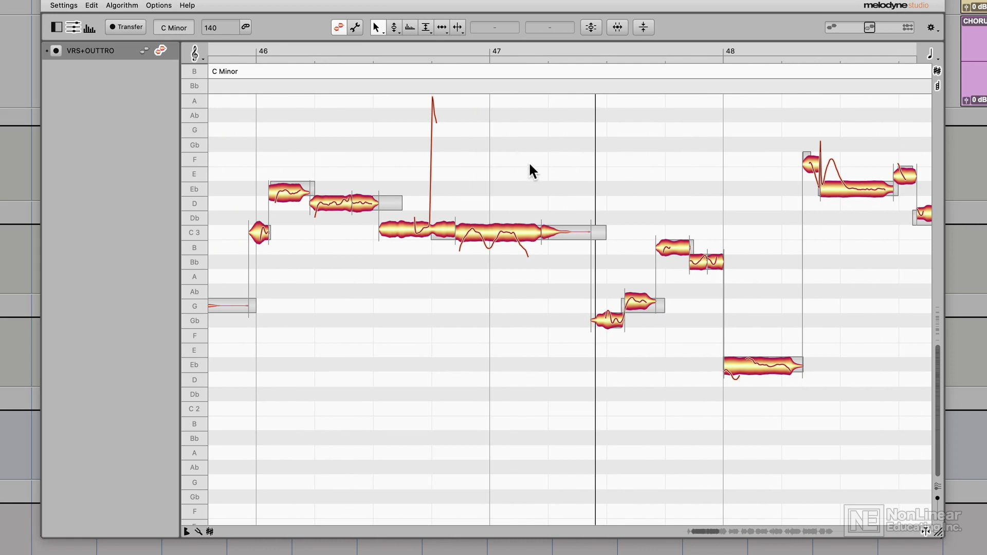
scroll(530, 165, right, 2)
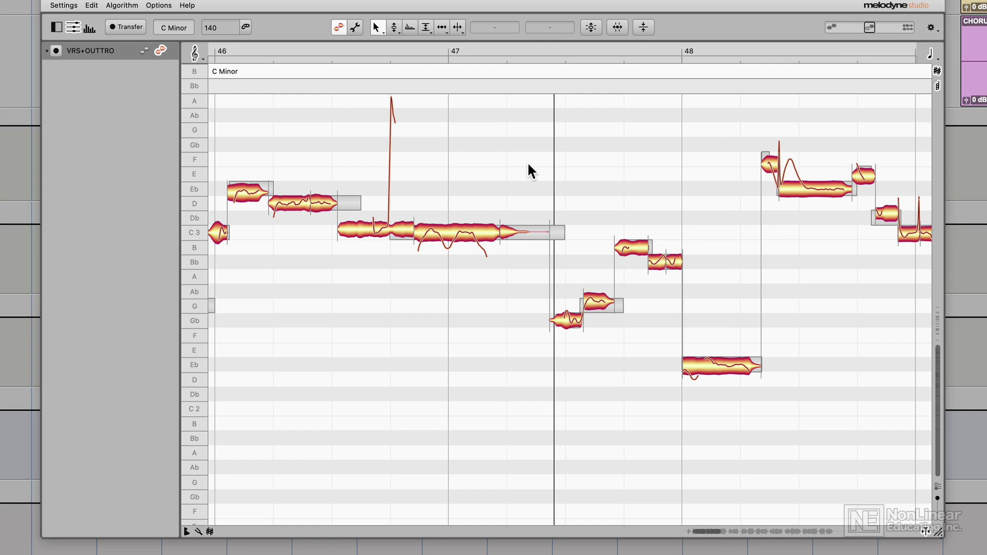
scroll(529, 165, right, 5)
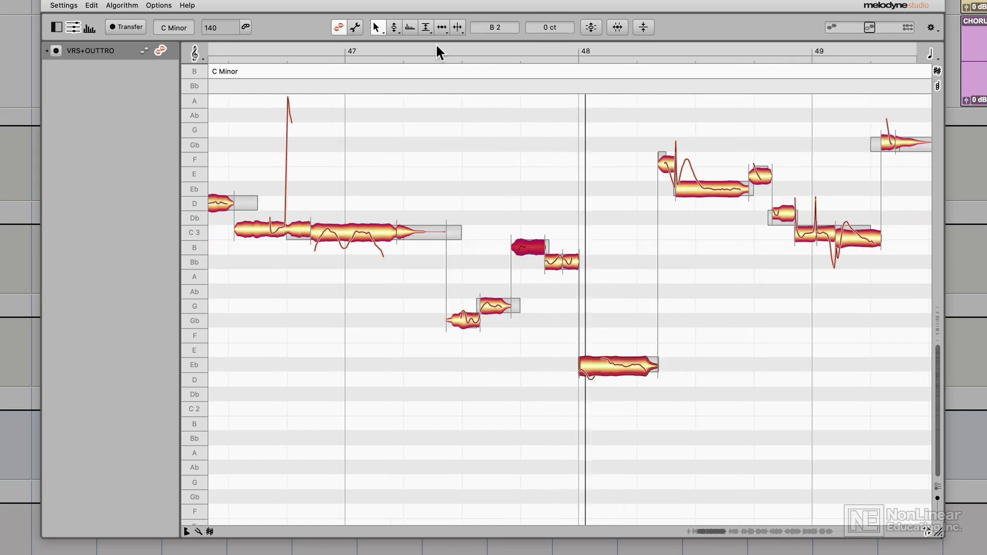
scroll(642, 324, right, 2)
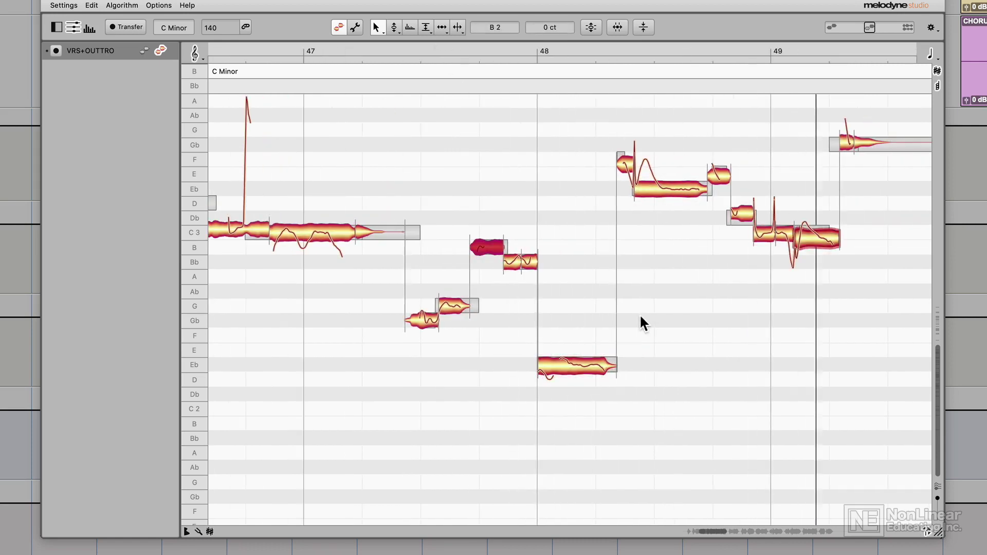
scroll(640, 323, right, 3)
click(598, 237)
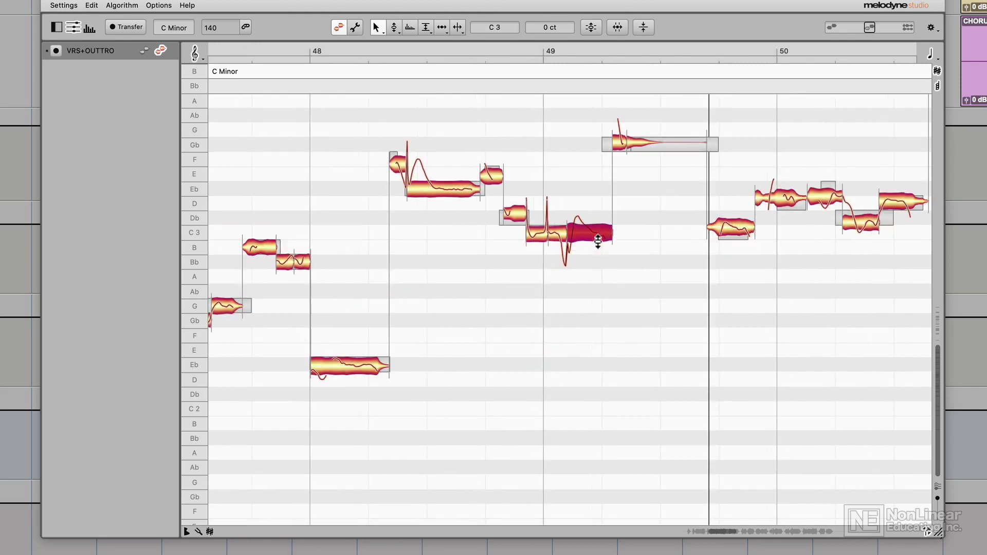
click(298, 49)
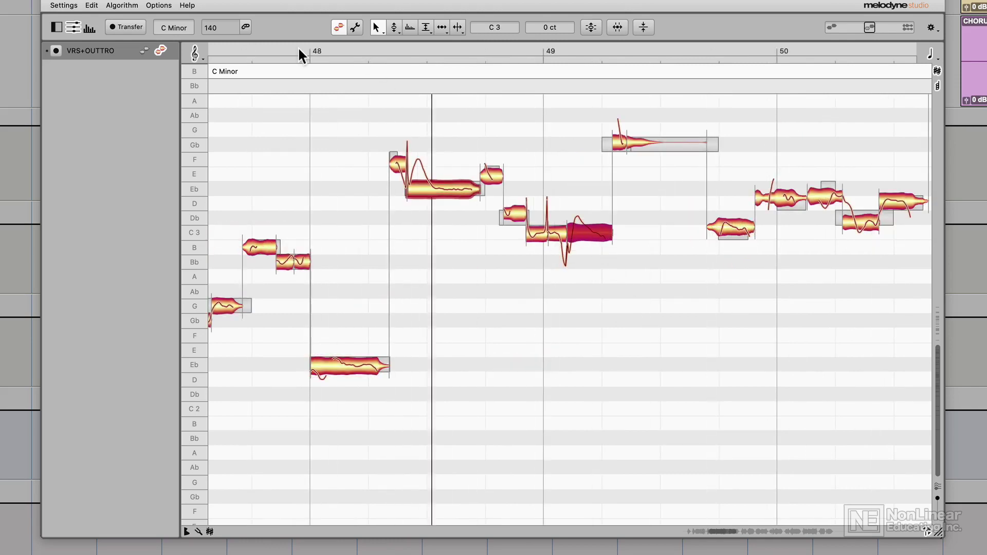
scroll(332, 152, right, 4)
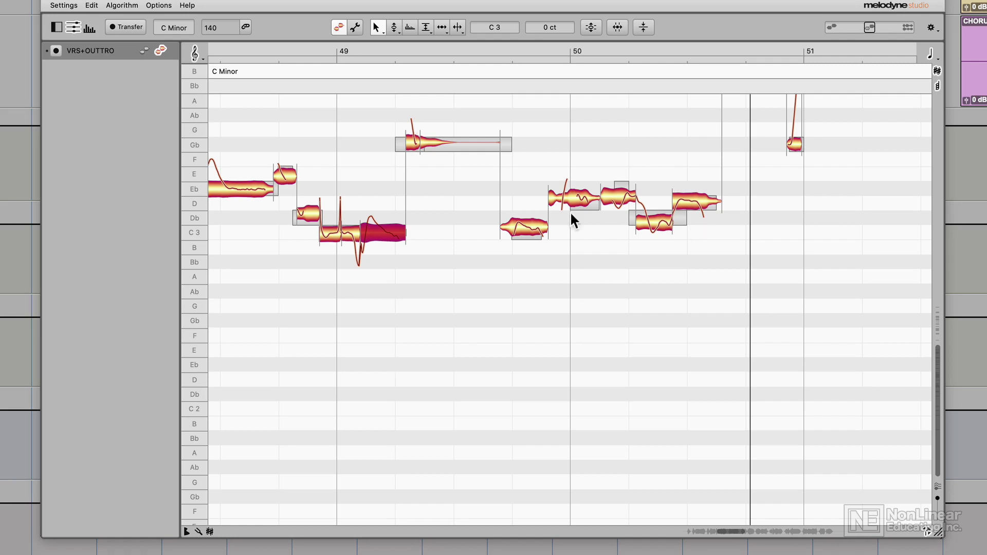
Snap the C3, Eb, D and C3 notes around bar 50 to pitch and play them back
double_click(530, 232)
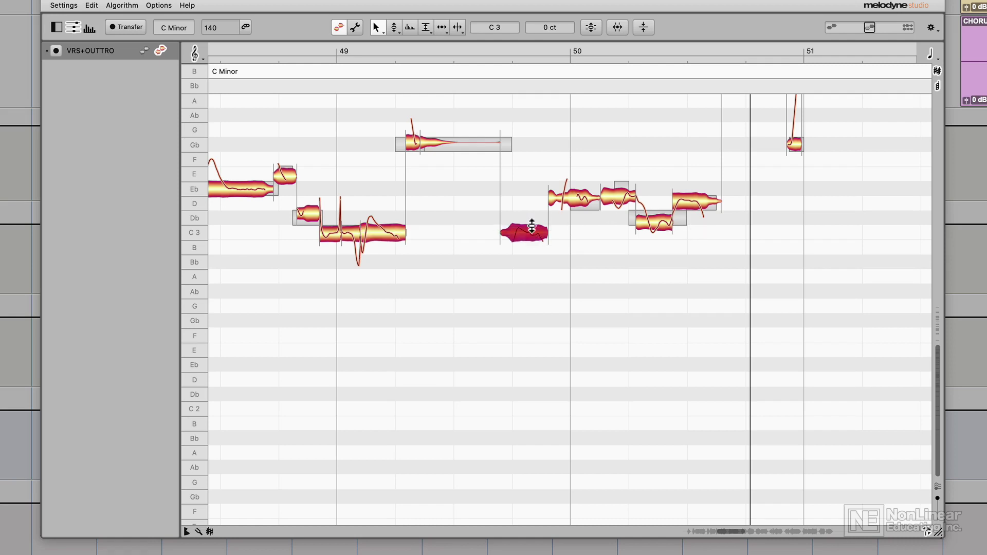
double_click(579, 194)
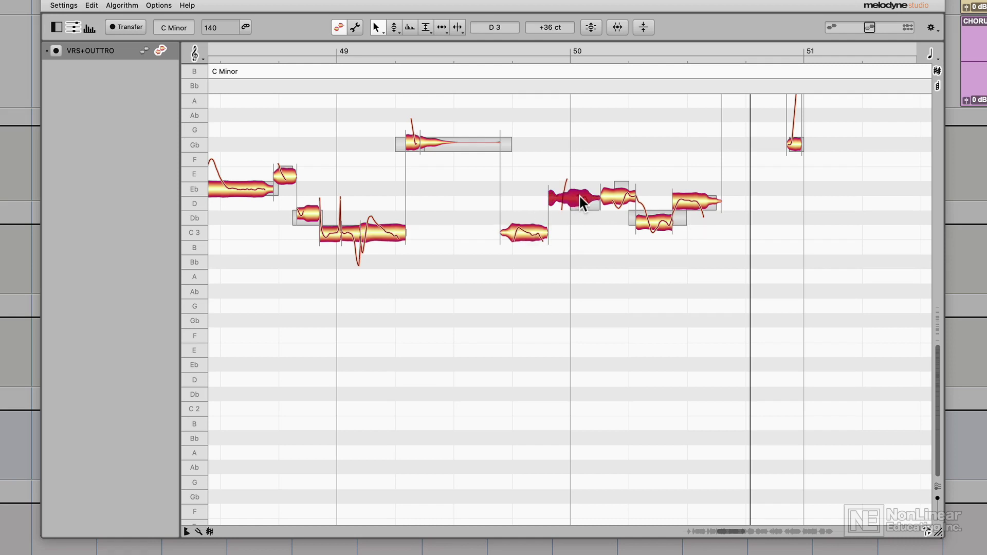
double_click(611, 200)
double_click(655, 232)
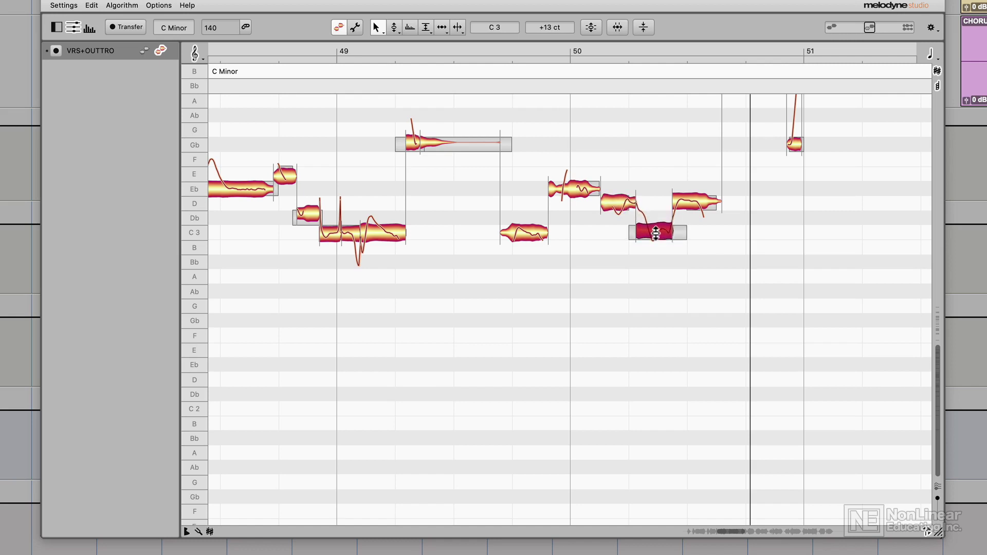
drag(705, 161, 518, 257)
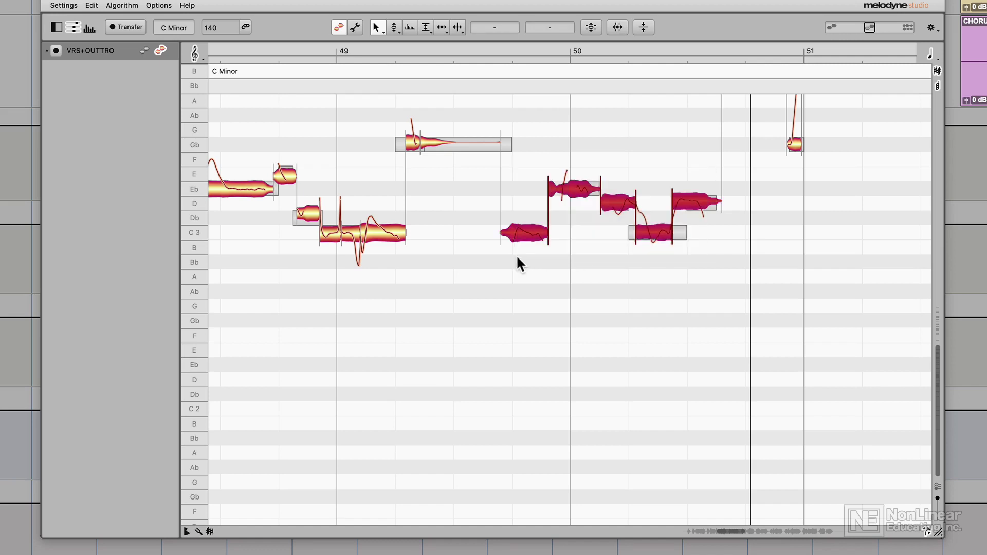
key(space)
click(581, 94)
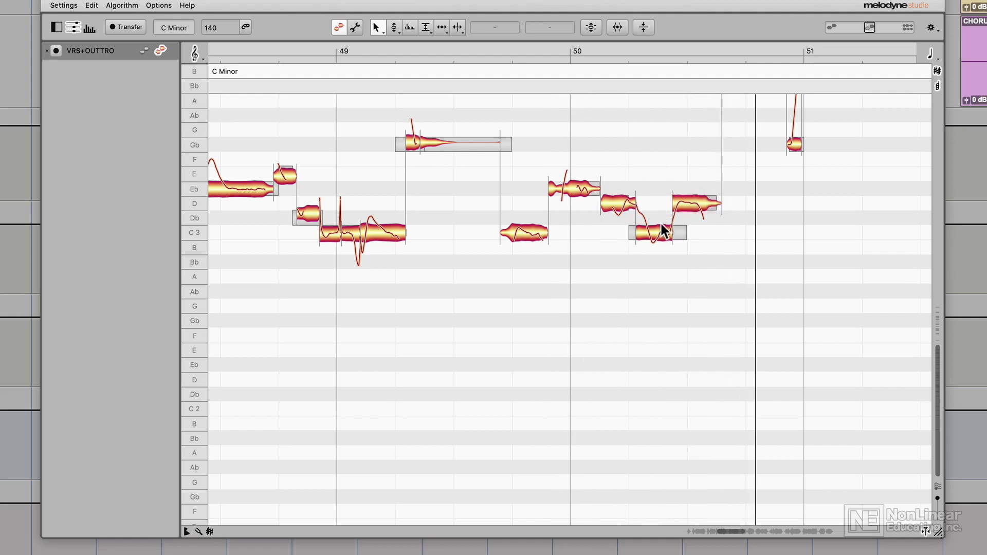
Select the four bar-50 notes with the Pitch Modulation tool and audition their modulation
click(393, 31)
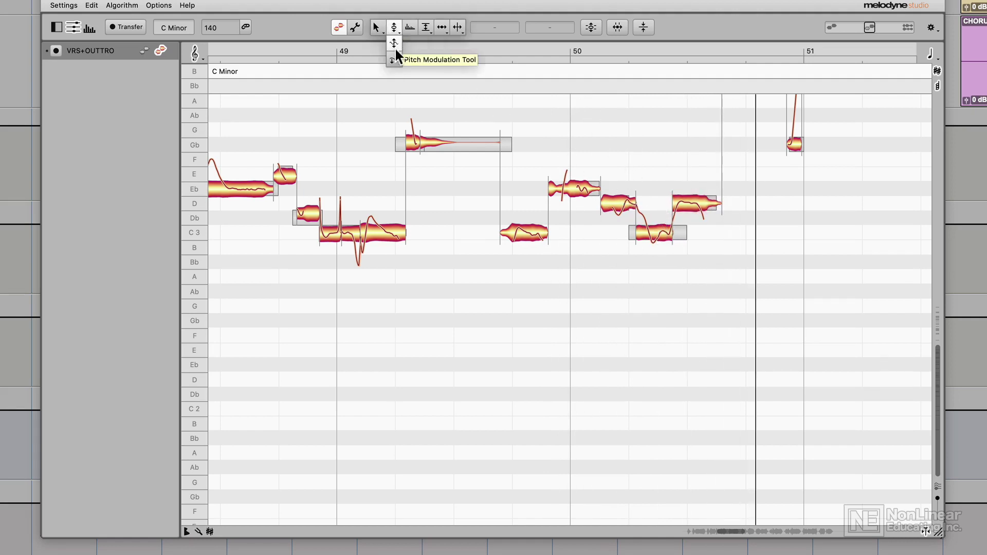
click(393, 57)
click(645, 234)
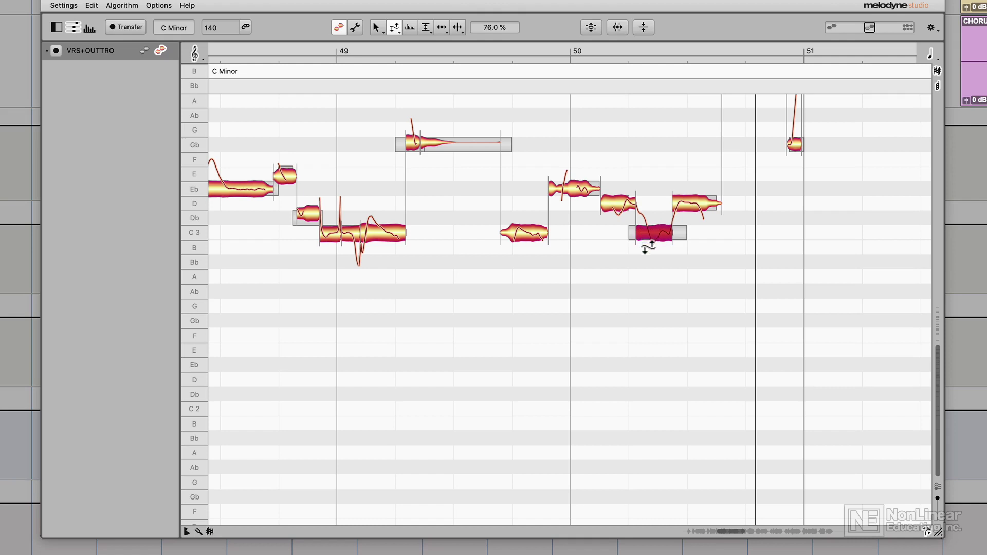
shift+click(615, 204)
shift+click(579, 198)
shift+click(524, 234)
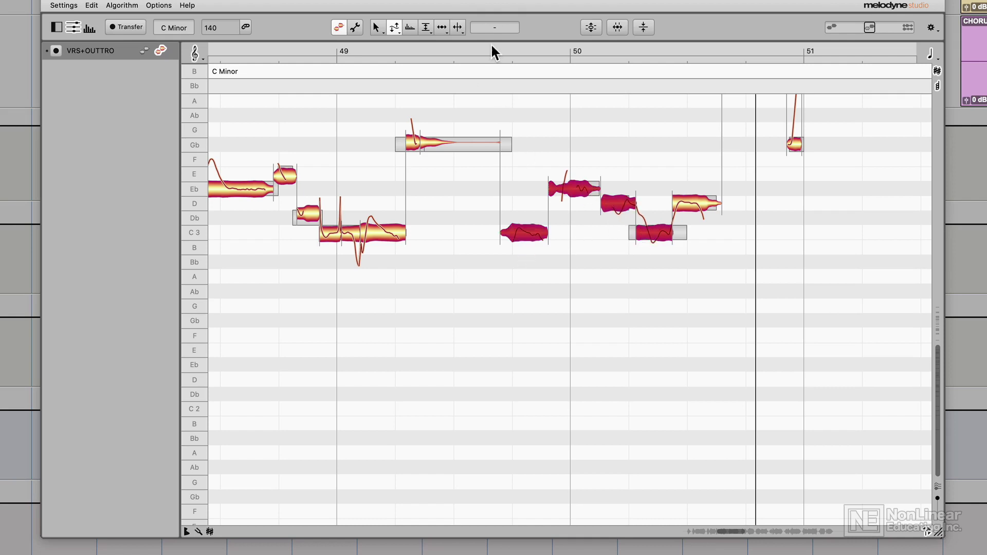
click(492, 44)
Flatten the pitch drift in the Eb note after bar 50 with the Pitch Drift tool
click(394, 27)
click(392, 57)
click(653, 195)
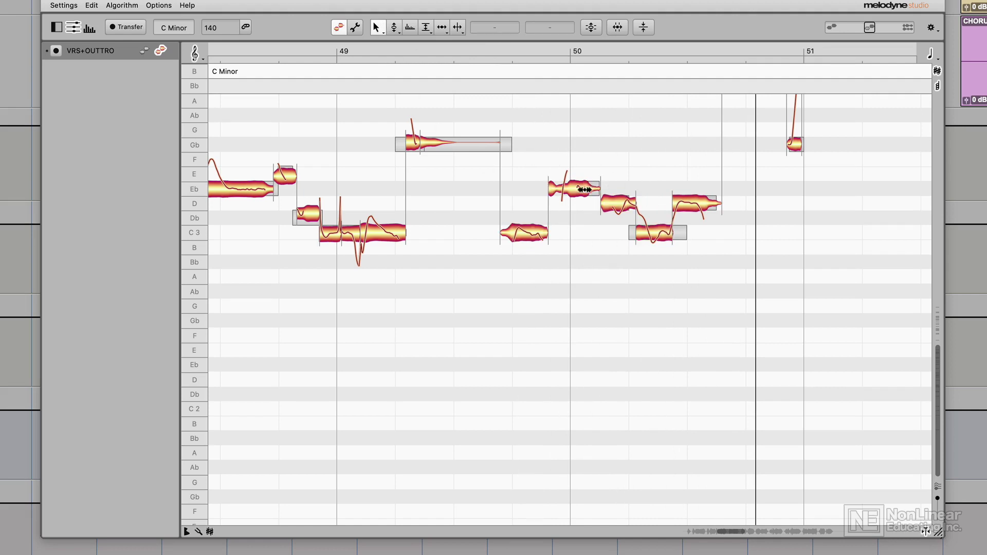
drag(578, 193, 577, 195)
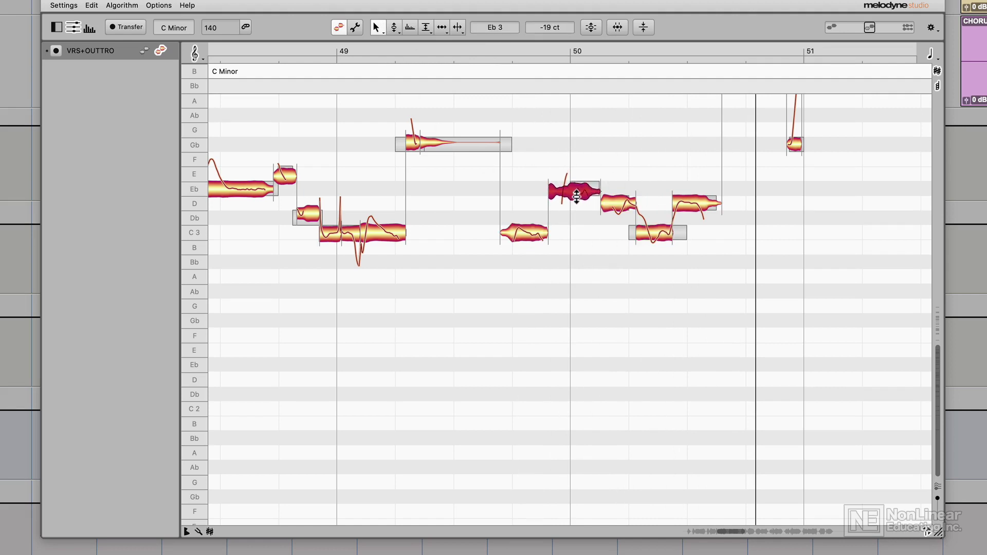
click(588, 136)
key(space)
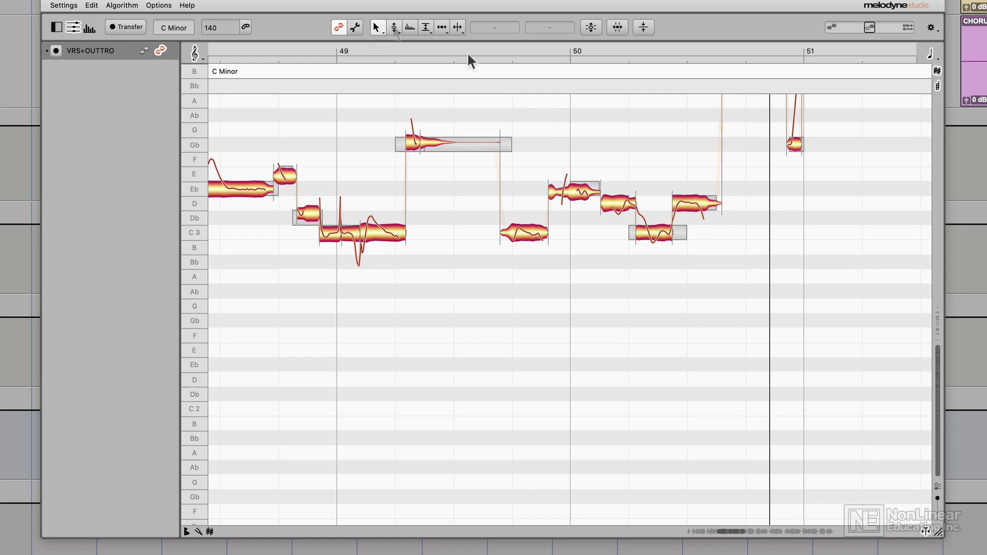
click(394, 28)
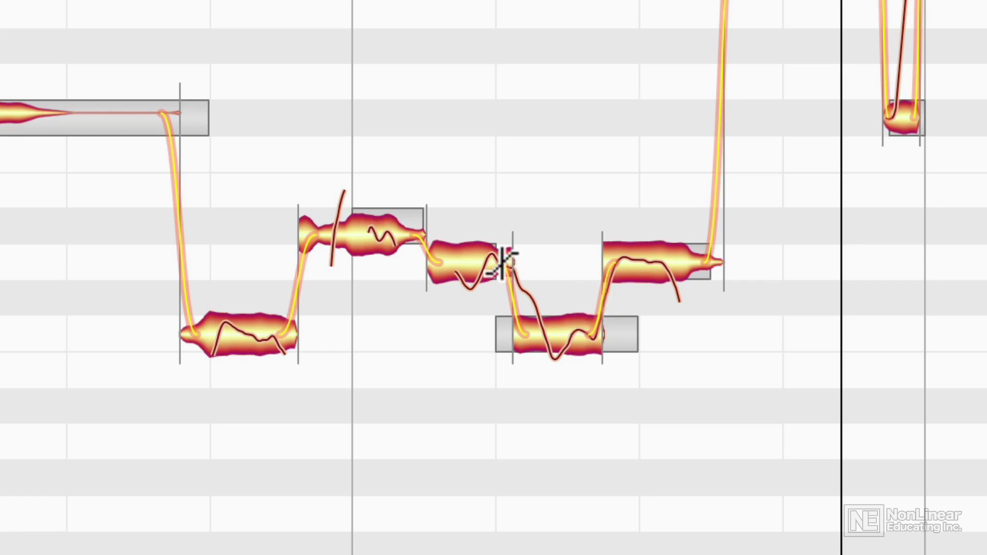
Inspect the transitions of the C3, D and Eb notes around bar 50, then play them back
click(584, 323)
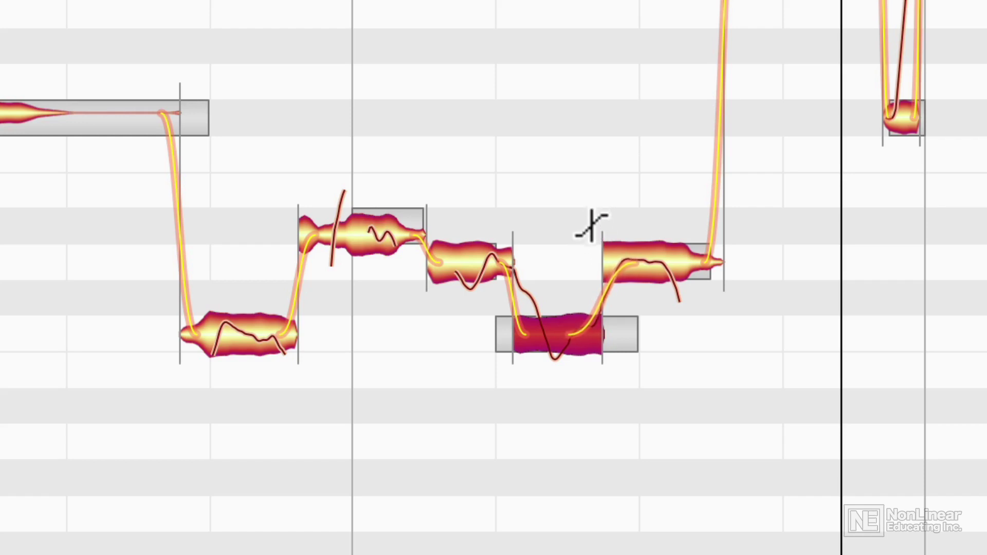
click(495, 258)
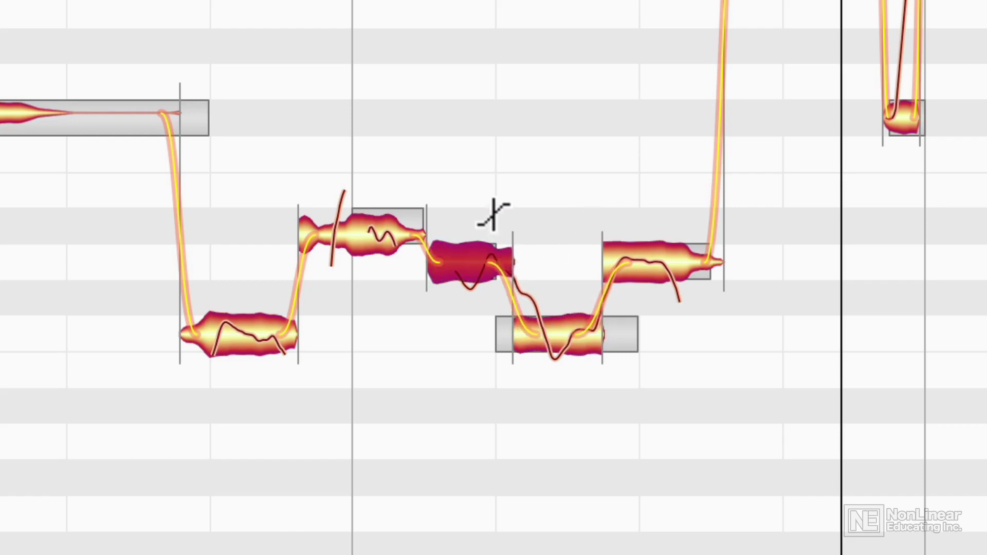
click(403, 220)
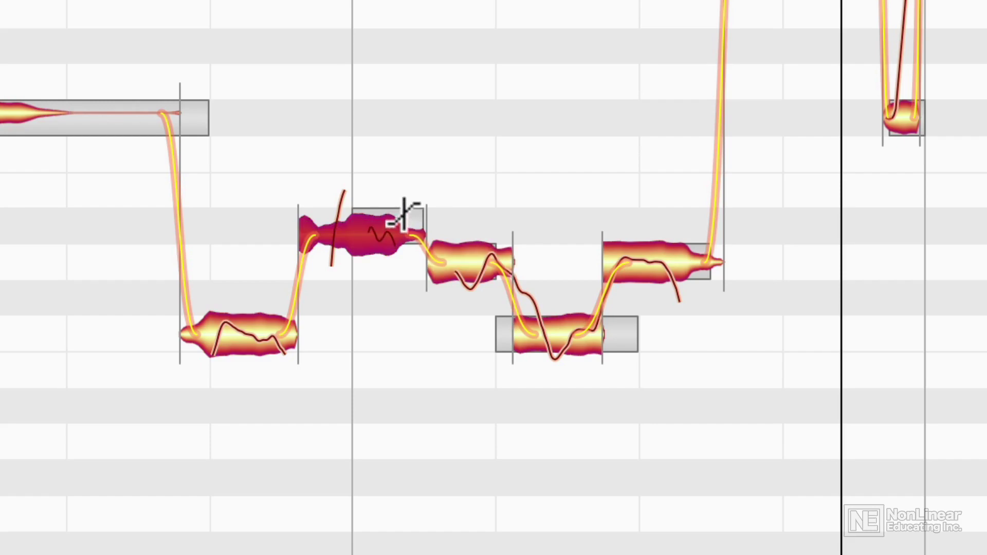
click(395, 86)
click(465, 41)
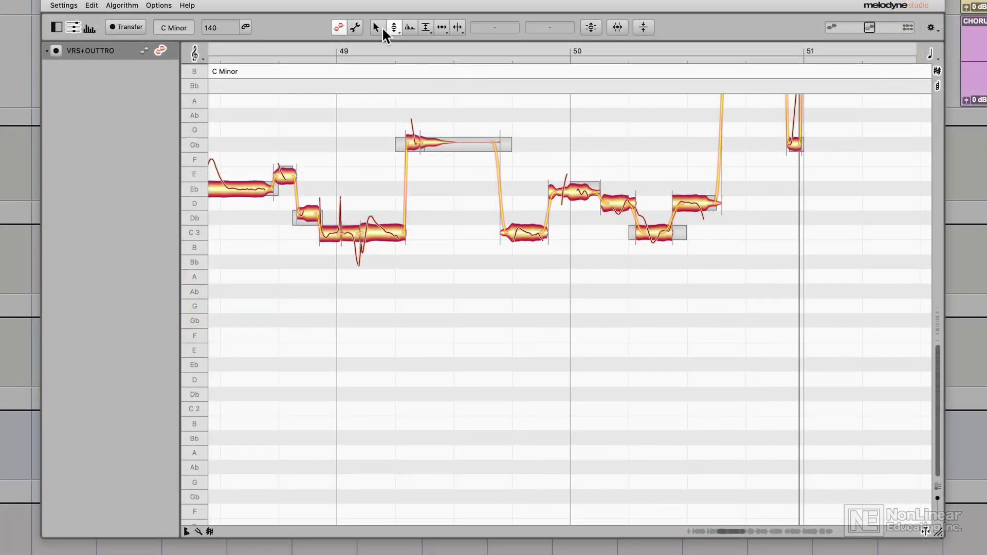
click(378, 26)
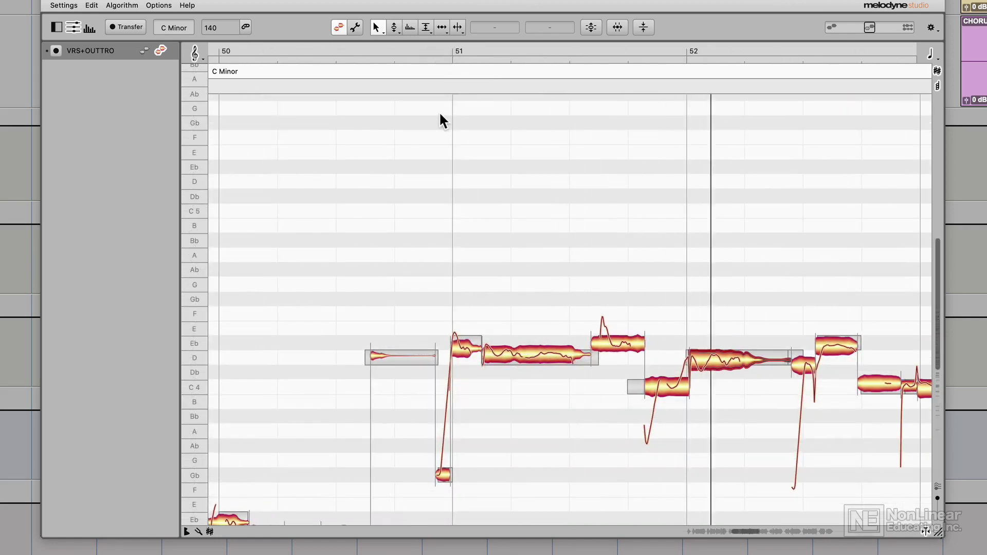
Select the Eb, G and C4 notes in bars 51–53 and play the phrase from bar 52
click(464, 351)
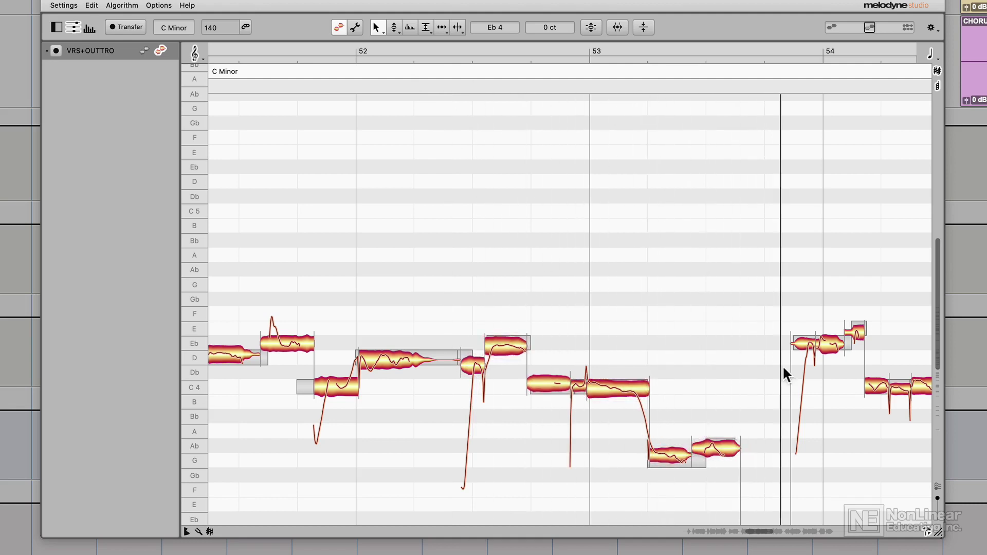
click(663, 458)
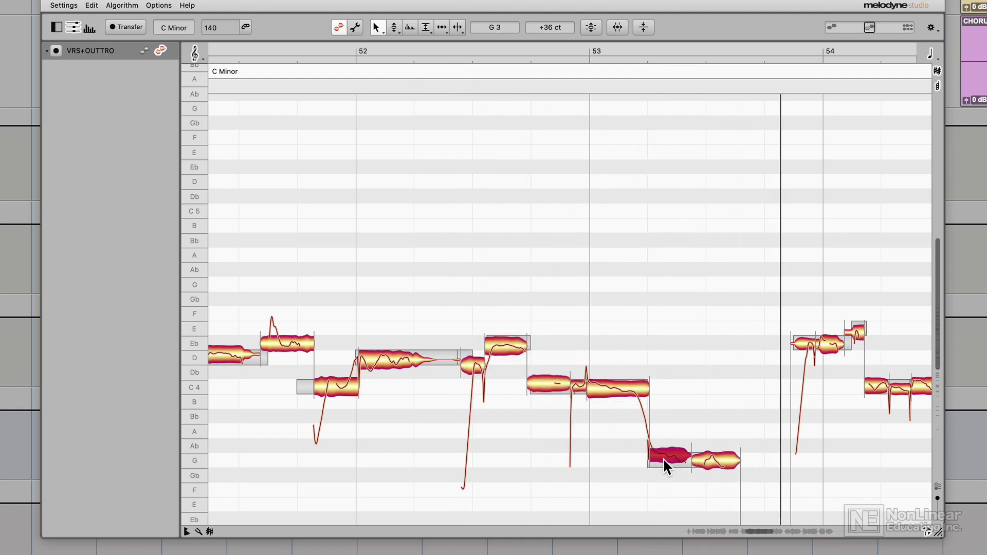
click(603, 387)
click(569, 383)
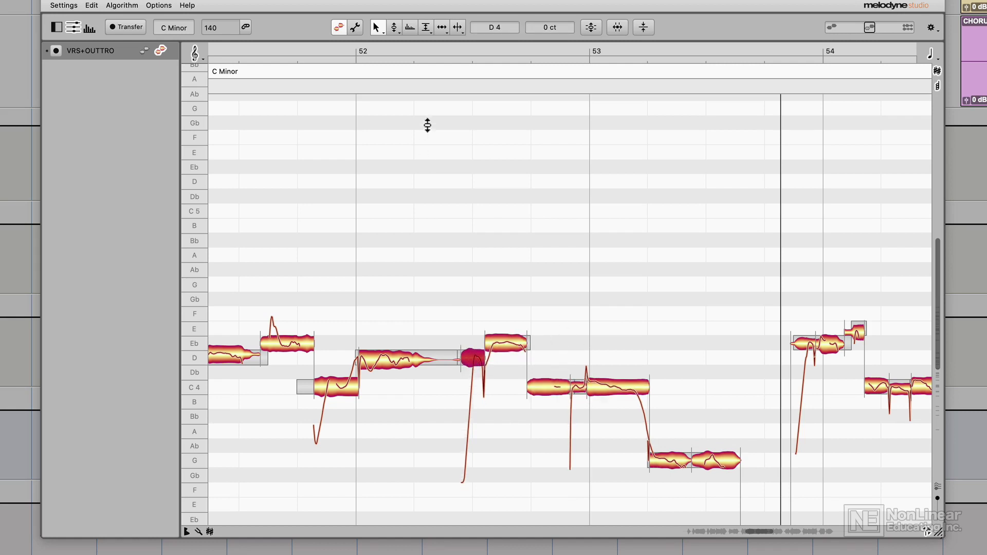
click(440, 46)
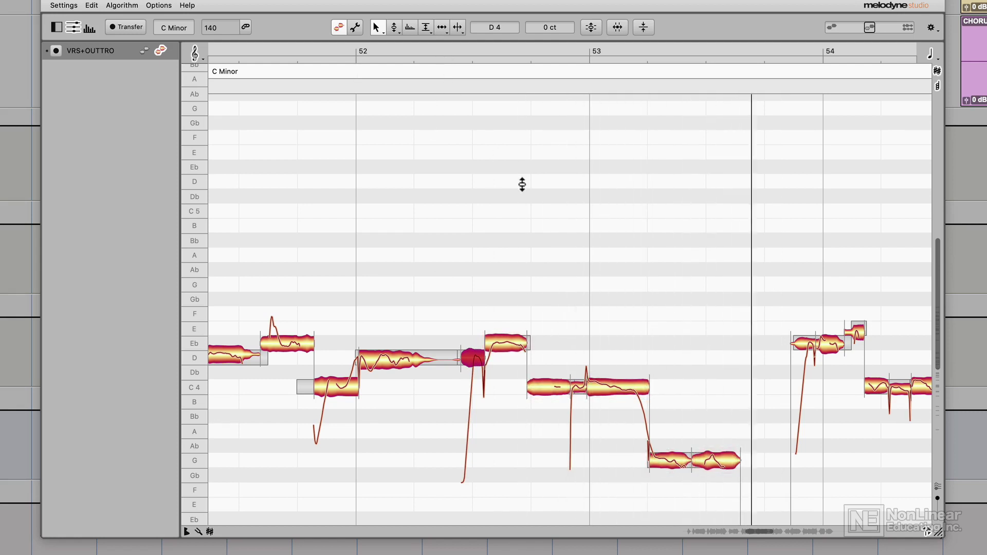
click(556, 273)
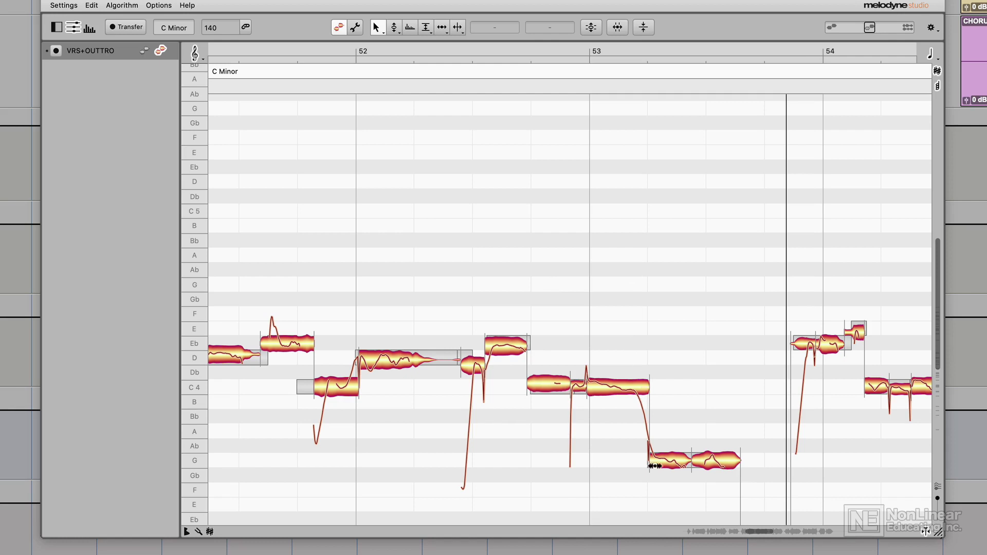
Re-audition the G pair, long C4 and bar-52 Eb, then scroll down to the low notes
drag(667, 422, 716, 455)
drag(677, 353, 590, 387)
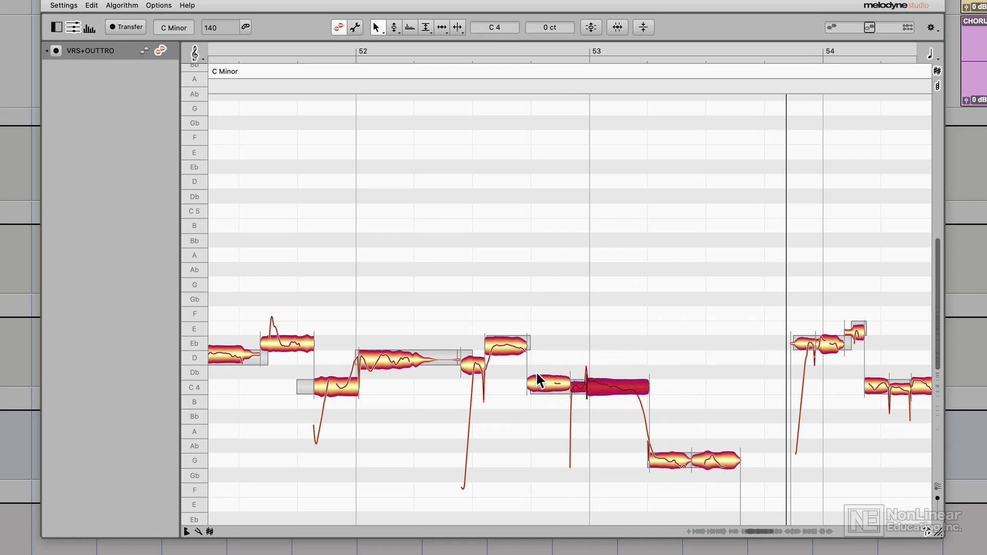
click(506, 352)
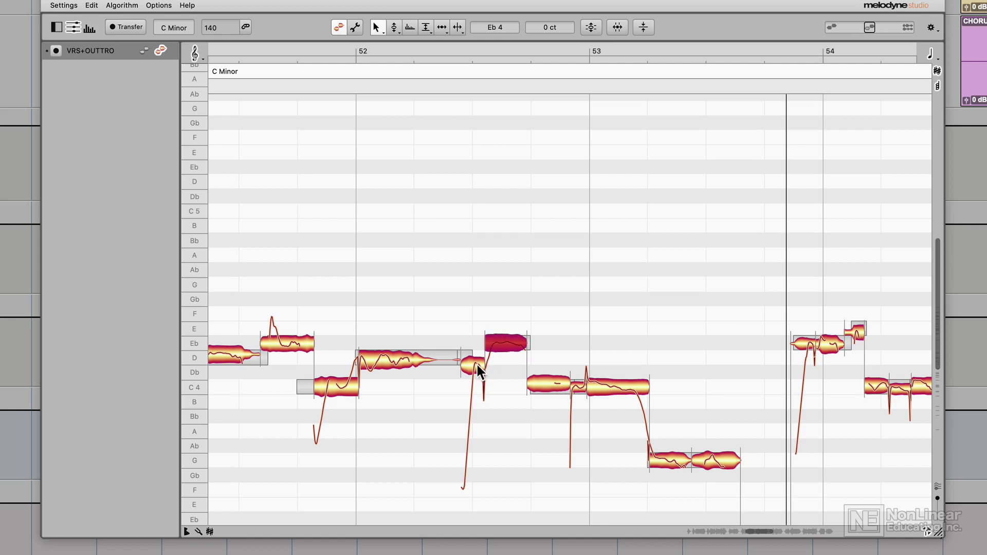
click(437, 44)
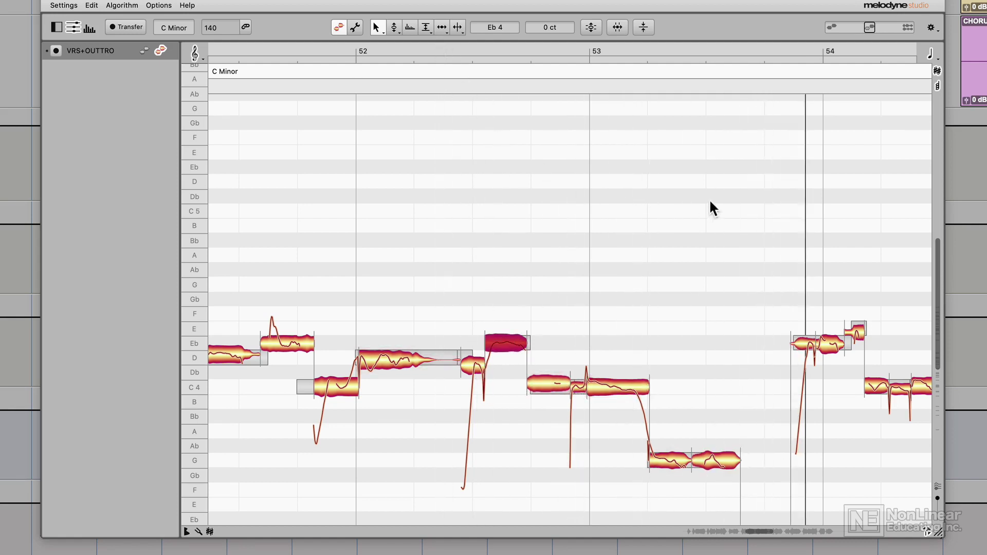
click(755, 204)
scroll(755, 205, down, 5)
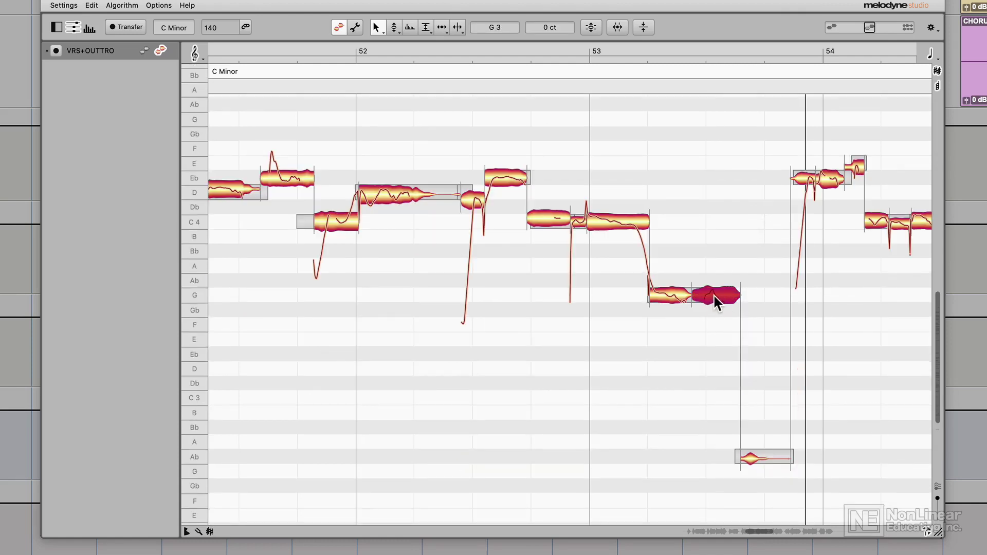
right_click(715, 296)
Undo all pitch changes on the second low note before bar 54 and replay from bar 52
mouse_move(726, 217)
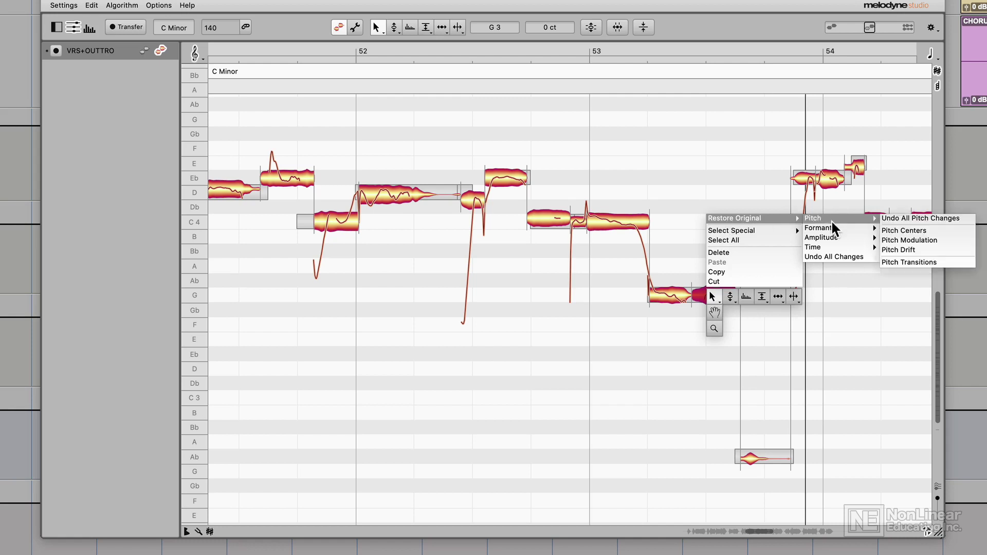
click(869, 258)
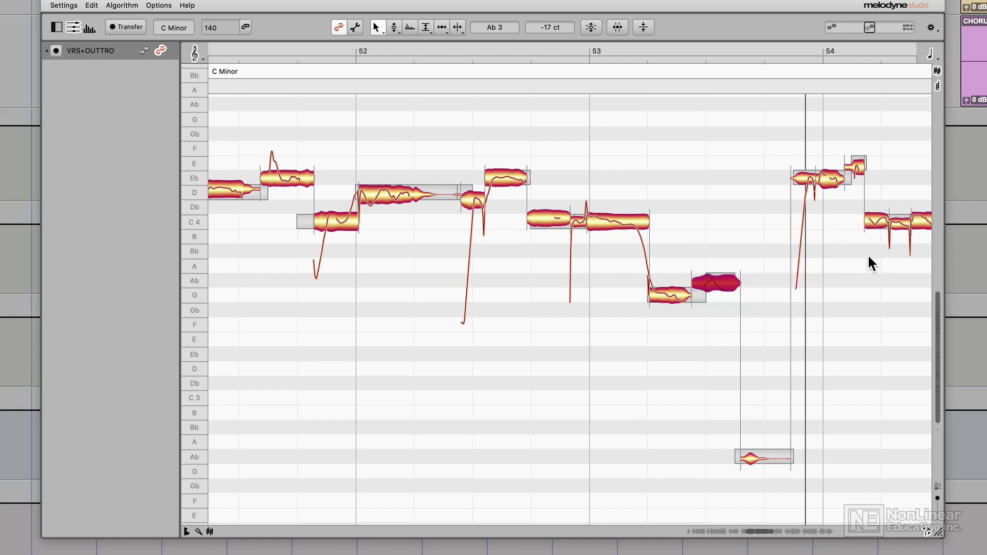
key(space)
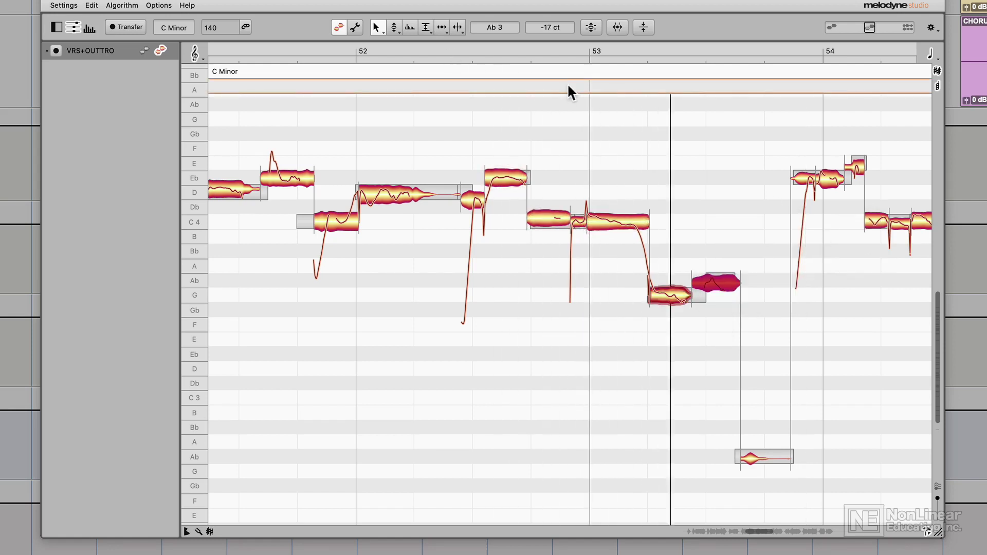
click(669, 247)
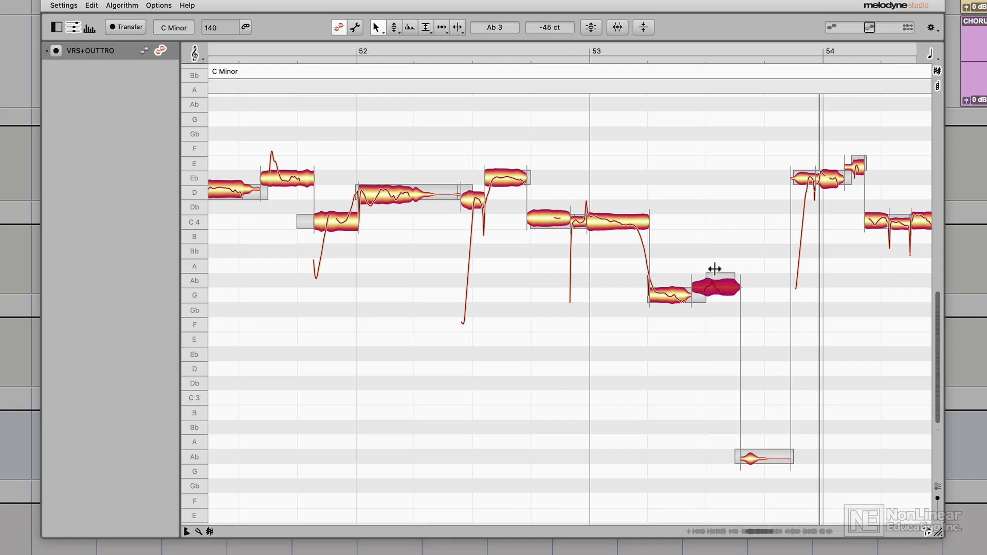
click(452, 50)
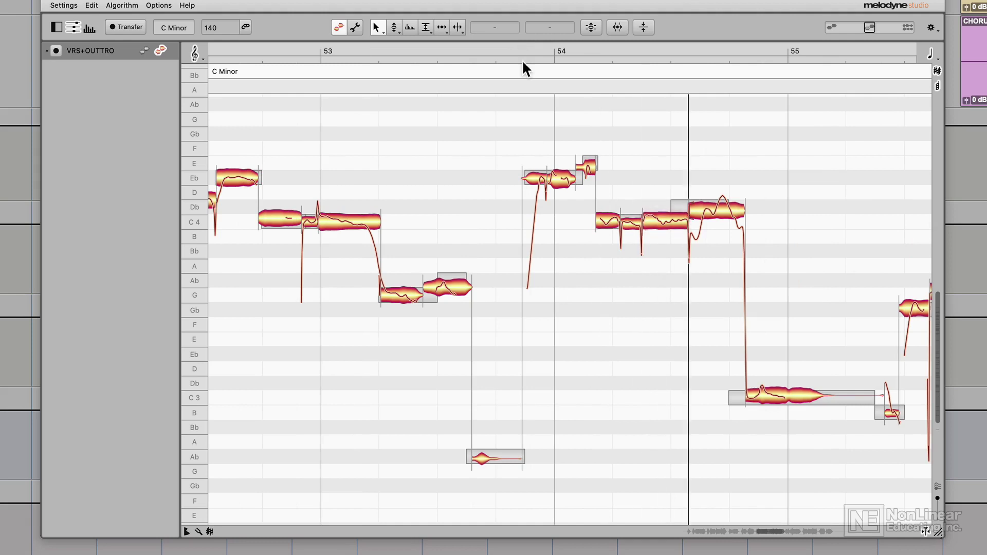
Lower the short E note after bar 54 to Eb, replay from bar 54 and move right
drag(587, 165, 597, 176)
click(511, 45)
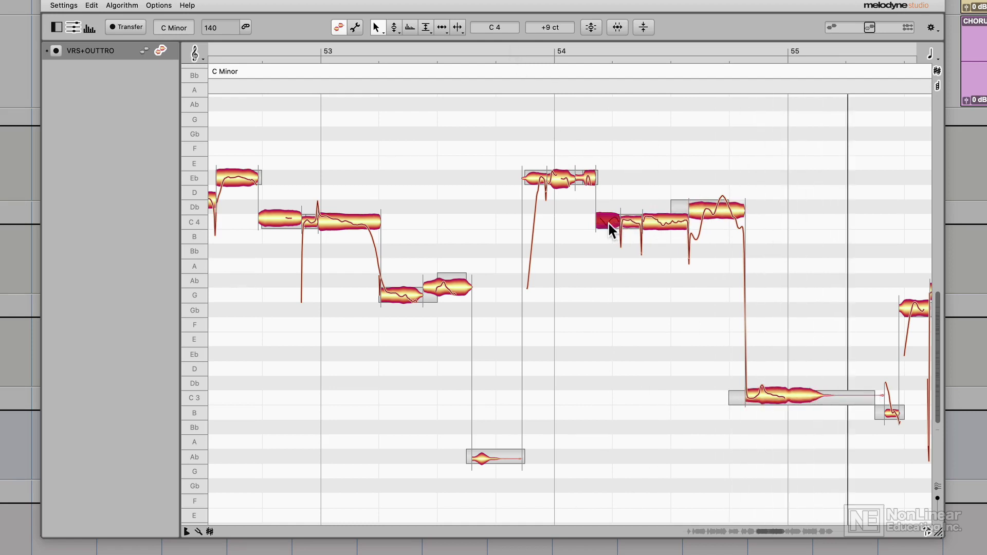
click(511, 45)
scroll(452, 154, right, 3)
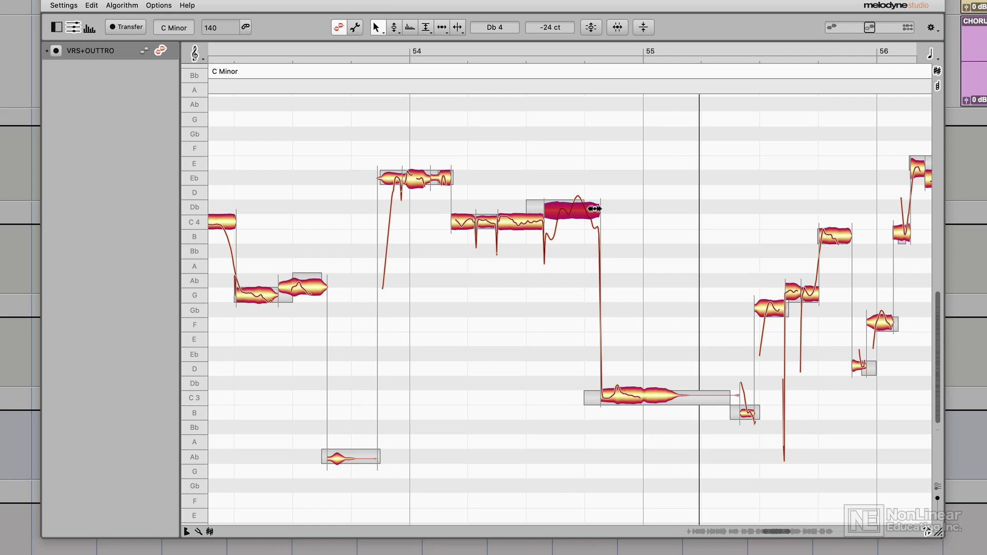
click(635, 396)
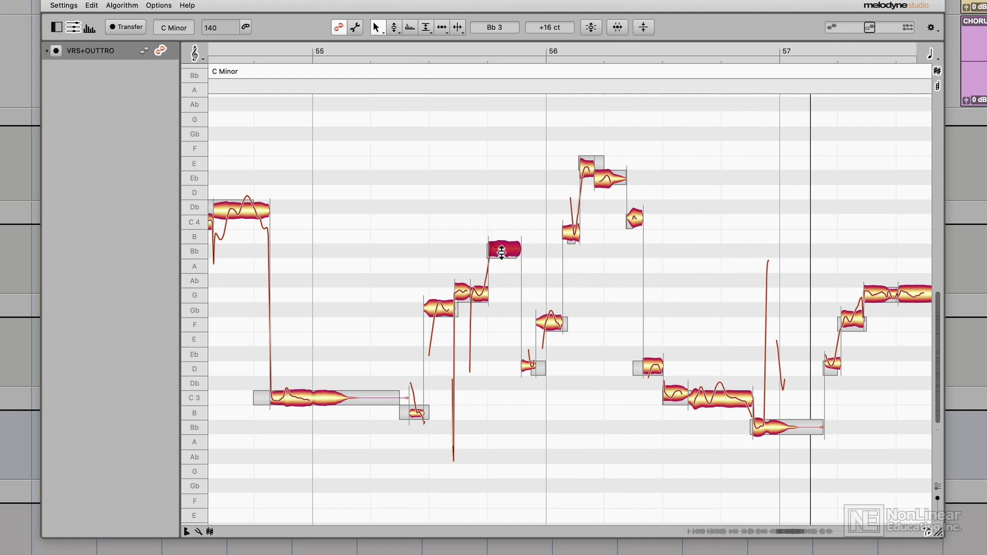
Select the held note before bar 56 and scale down its pitch modulation, replaying from bar 55
click(482, 296)
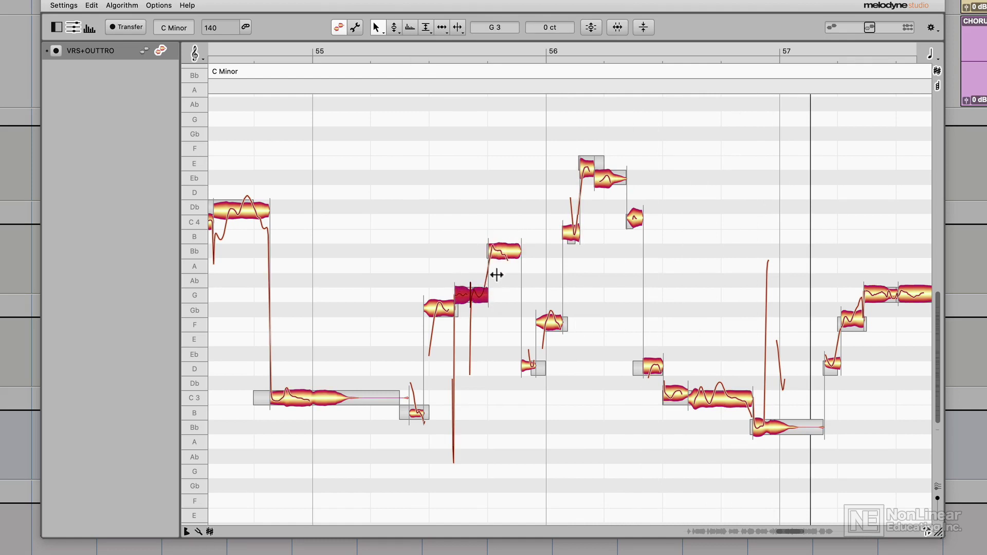
click(402, 48)
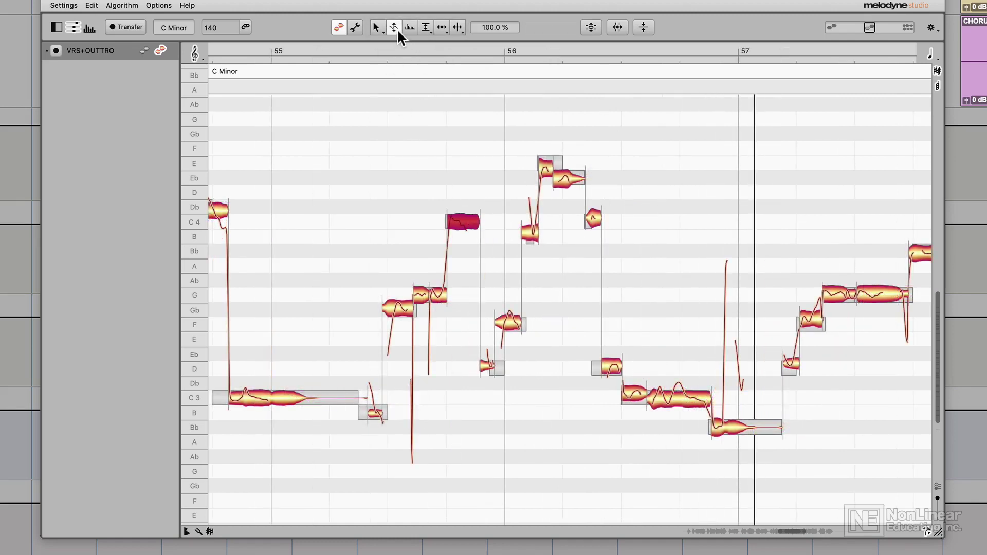
click(397, 29)
click(394, 44)
click(369, 47)
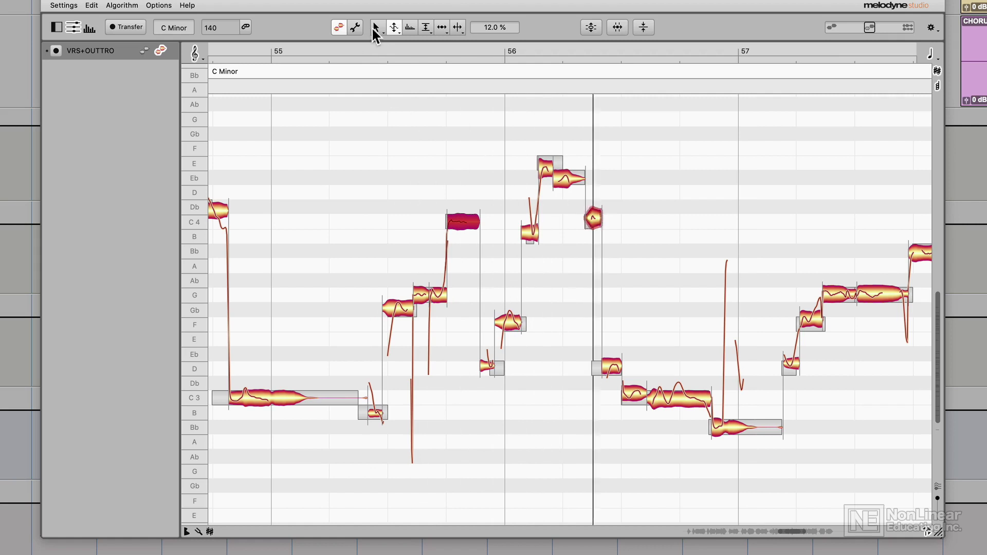
Centre the held note exactly on Bb3 at 0 cents, auditioning from bar 55 after each edit
click(394, 28)
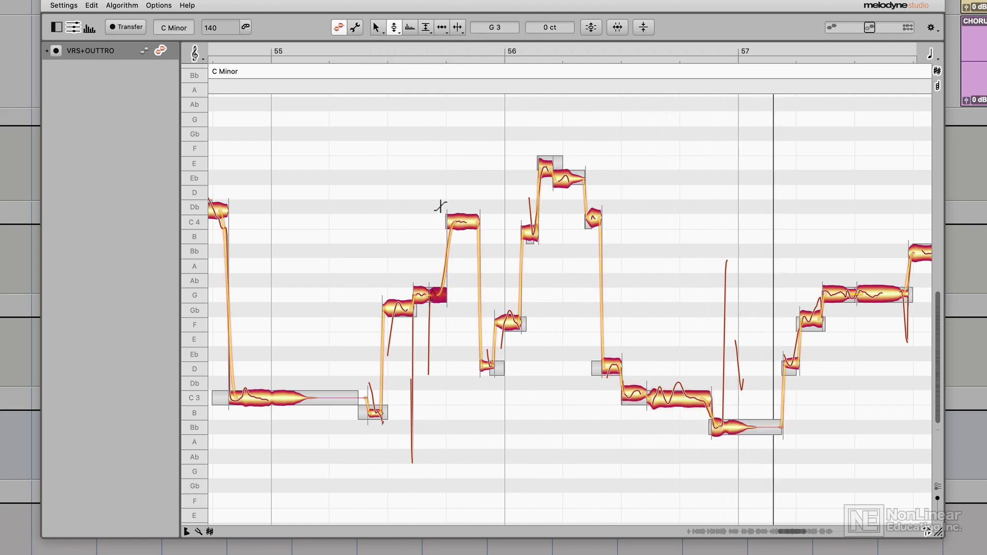
click(360, 48)
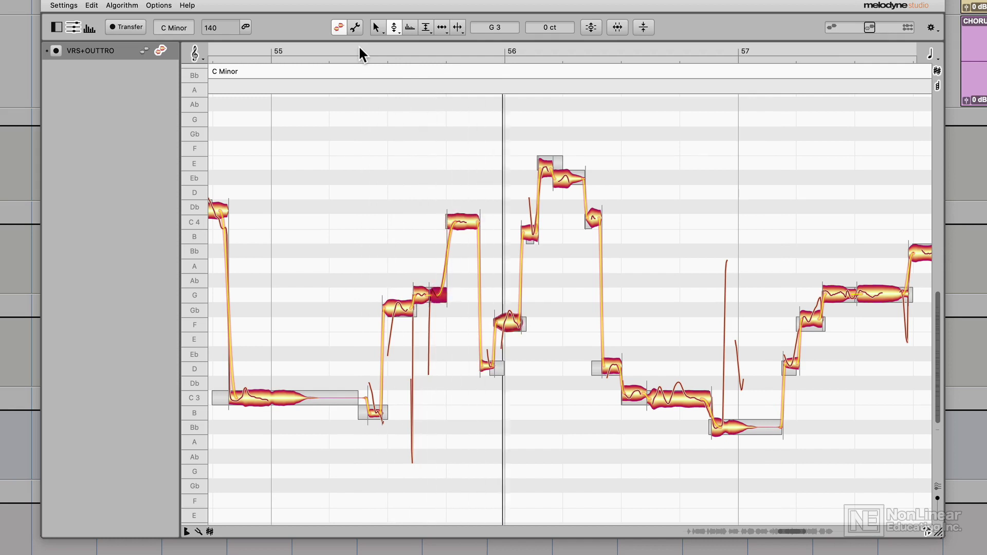
click(376, 28)
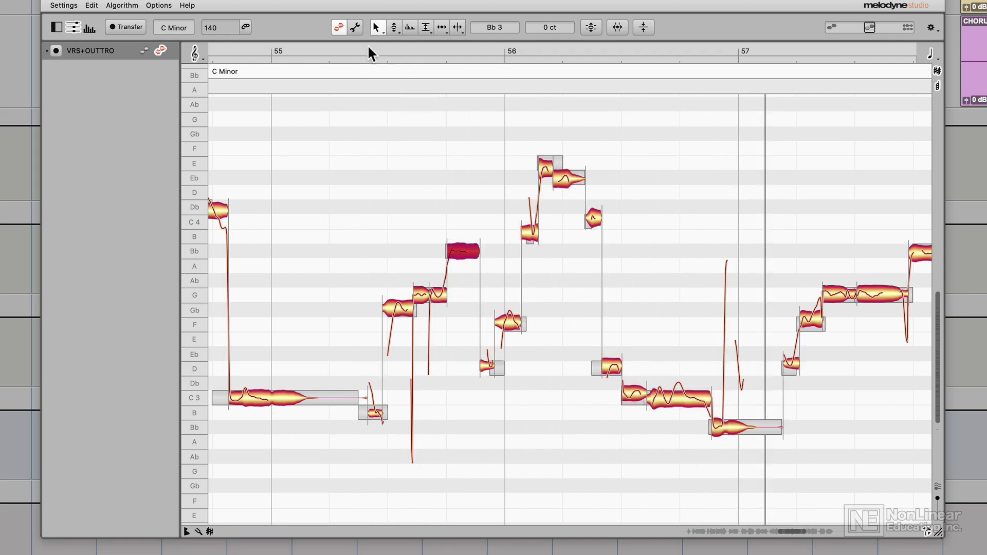
click(367, 45)
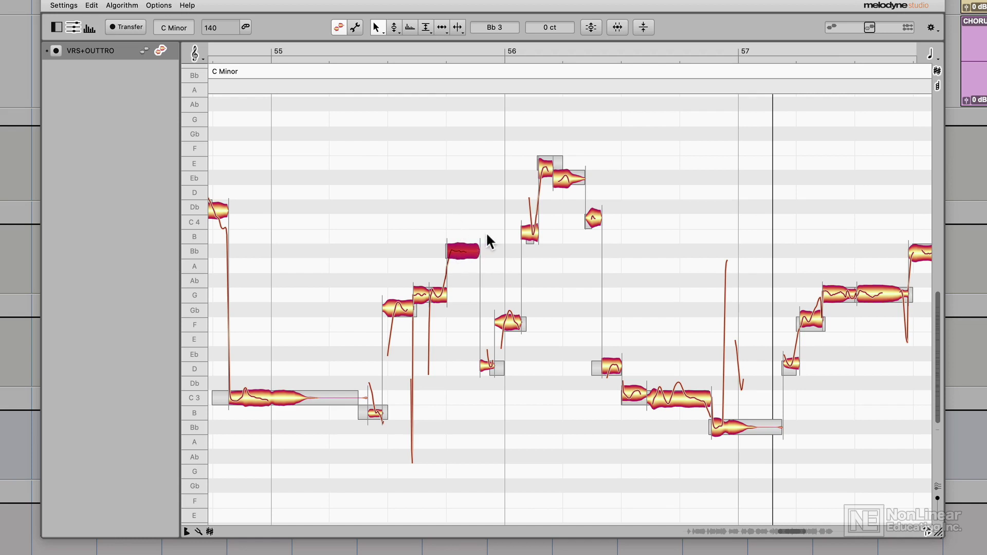
click(357, 48)
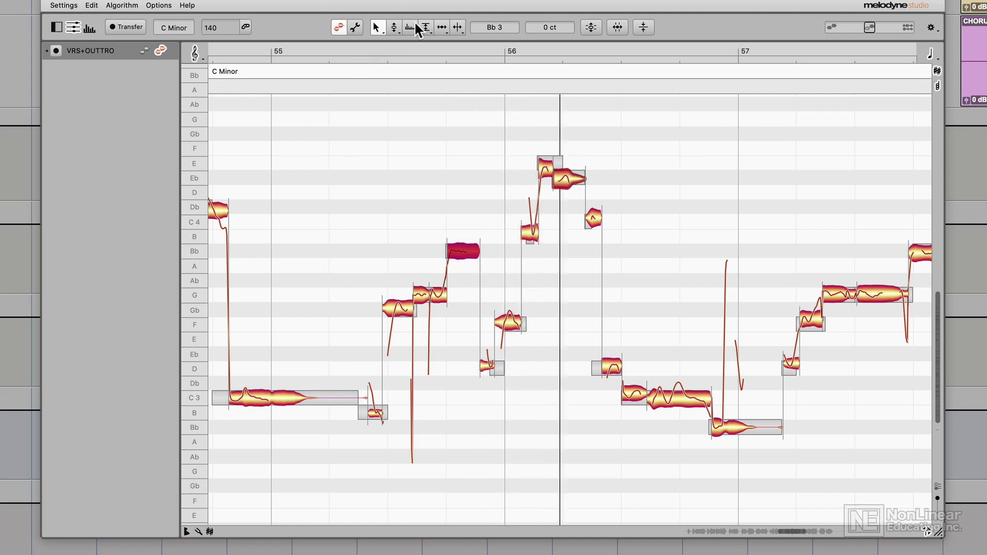
click(394, 27)
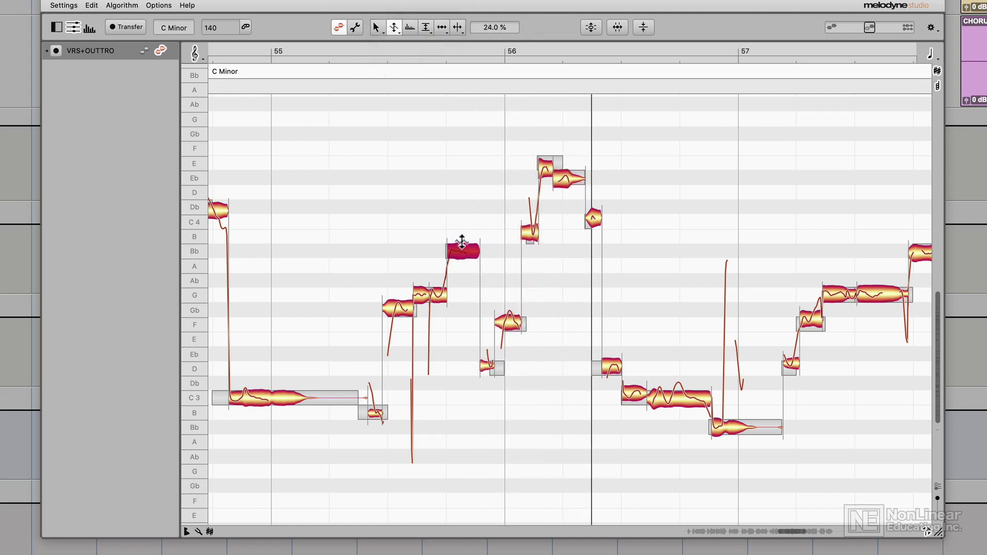
click(359, 45)
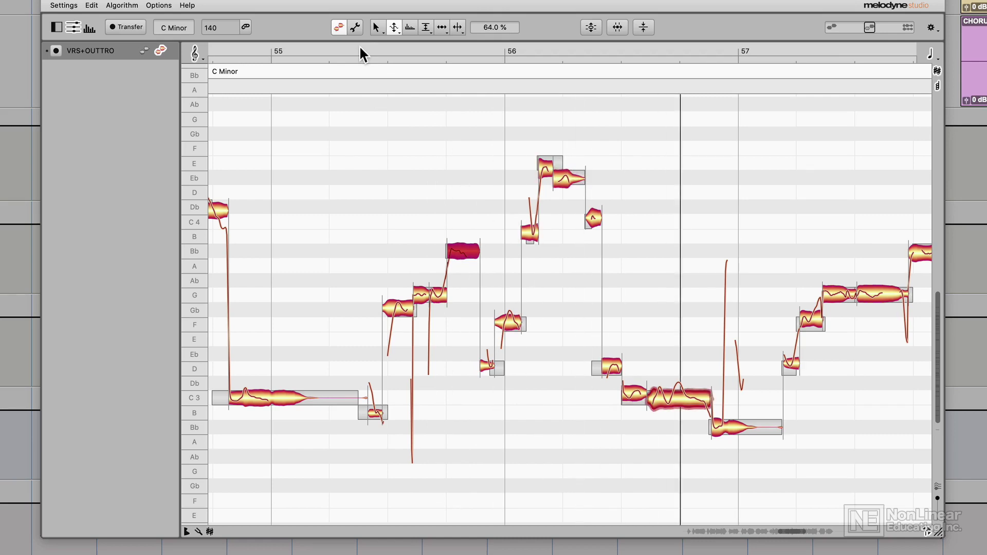